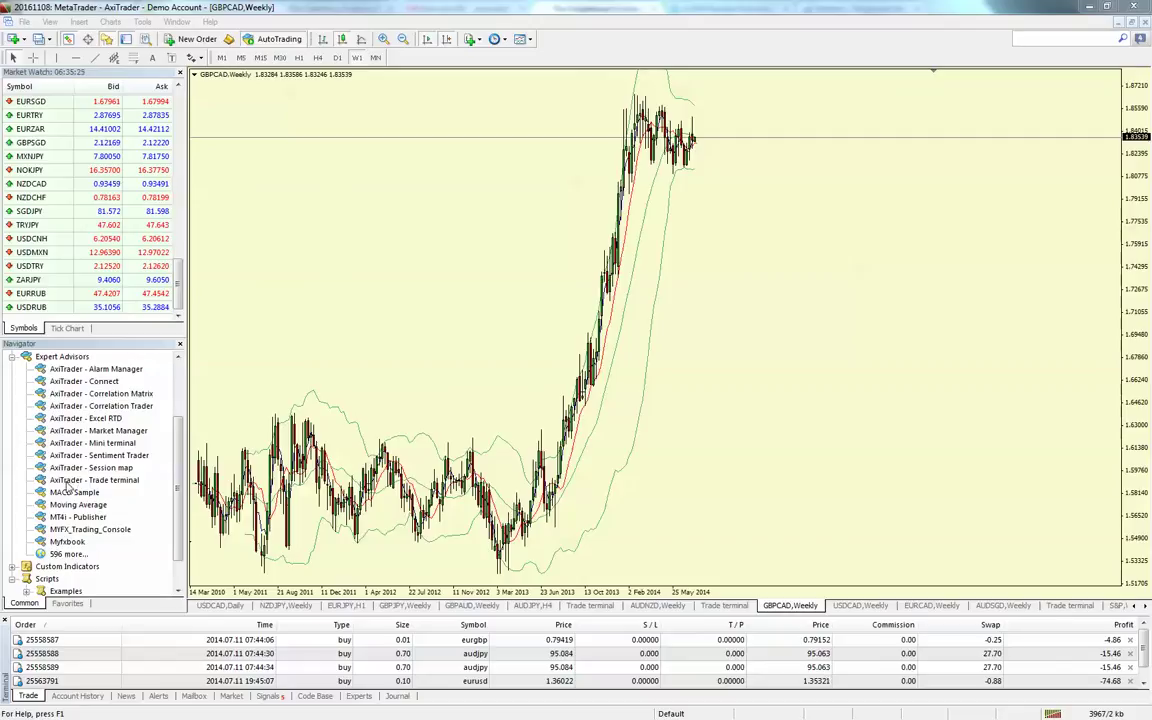
- Attach the 'AxiTrader - Trade terminal' expert advisor to the GBPCAD chart and confirm its properties
drag(72, 485, 450, 340)
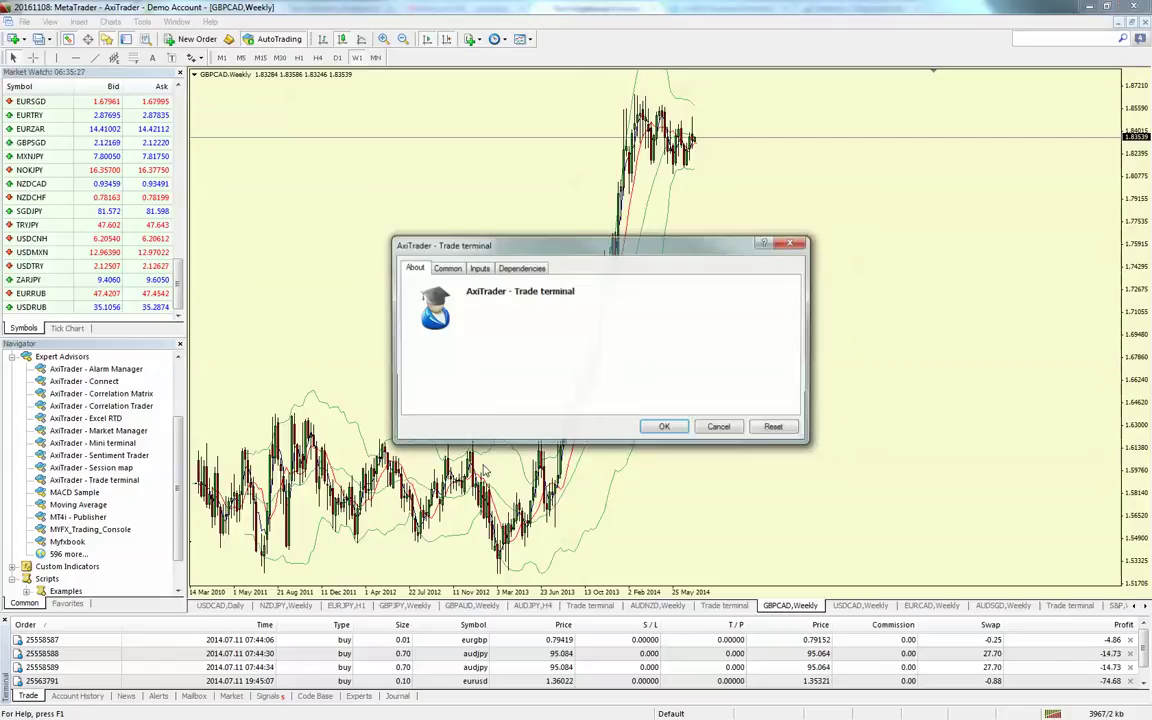
click(664, 427)
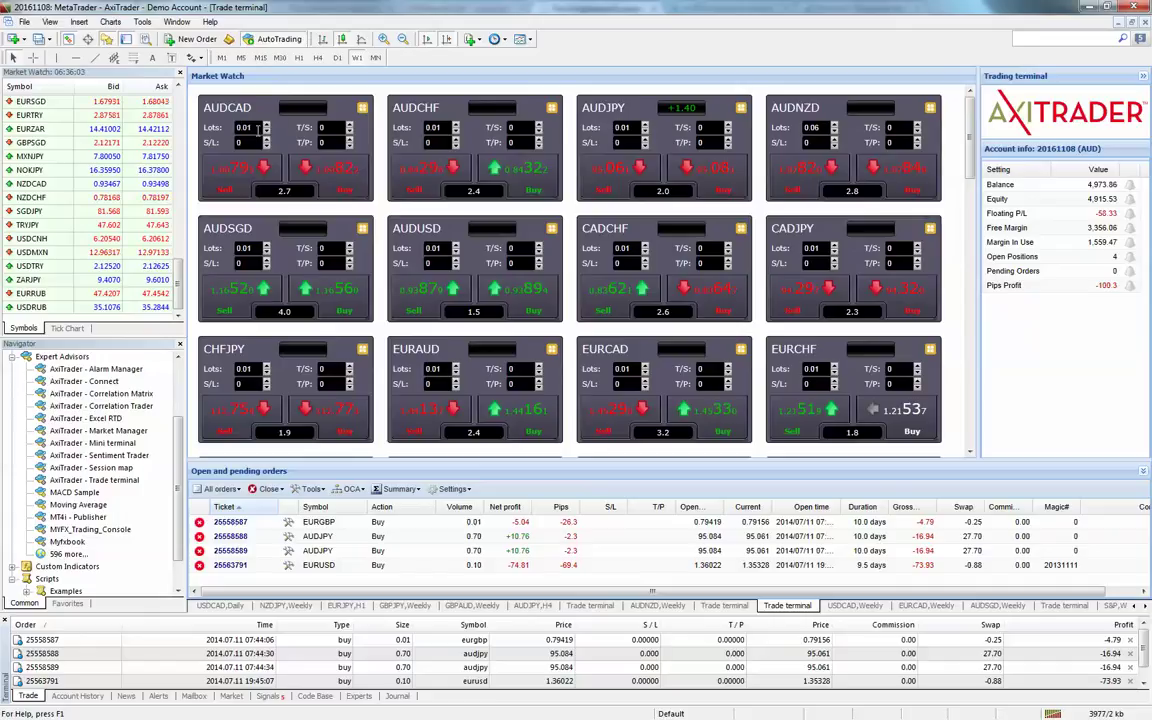
- Set the AUDCAD tile to 0.05 lots, trailing stop 4 and take-profit 3
click(266, 125)
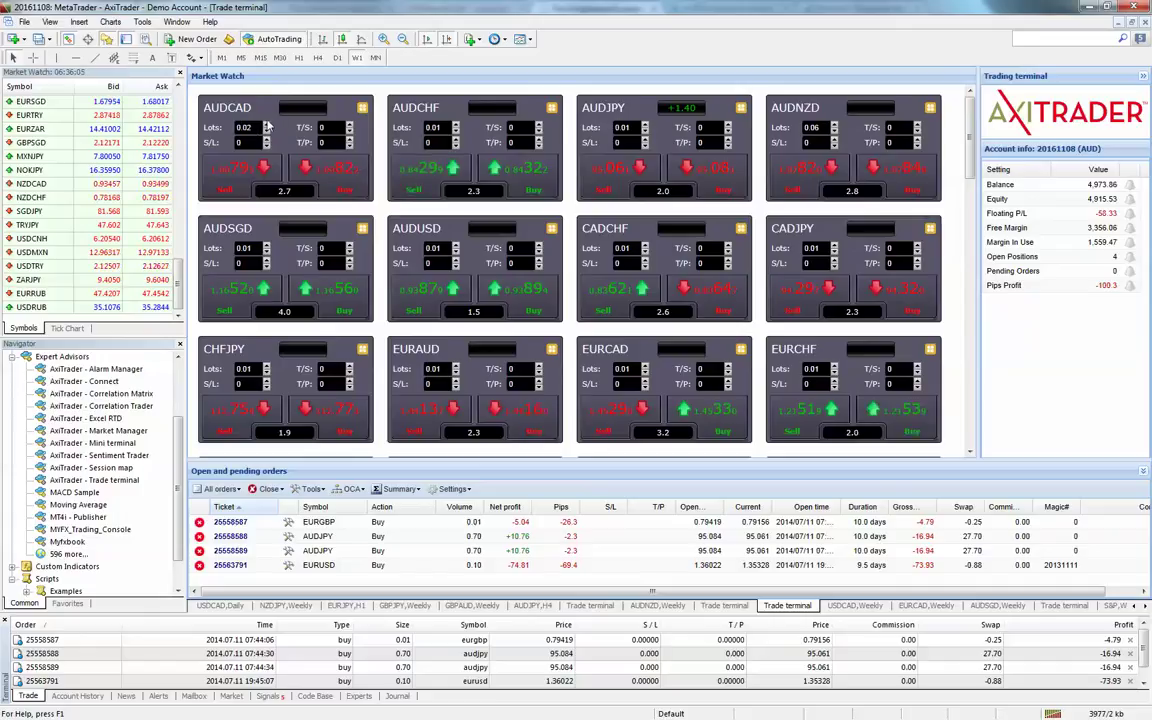
click(266, 125)
click(266, 125)
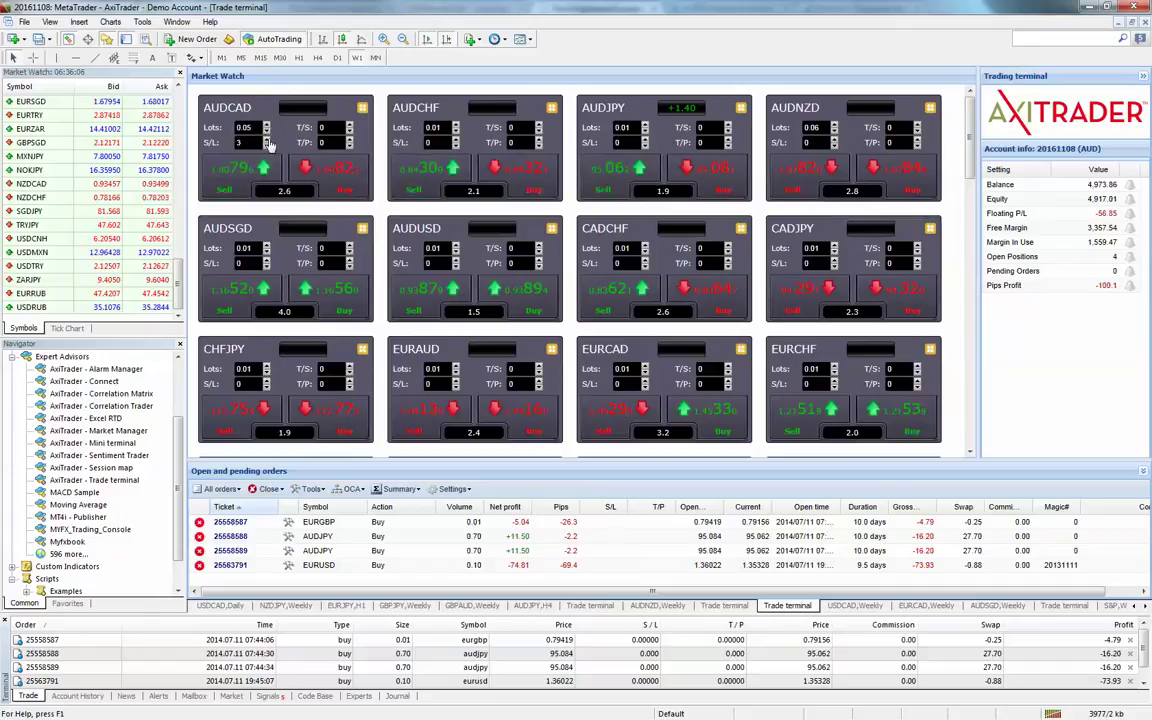
click(350, 125)
click(350, 125)
click(350, 125)
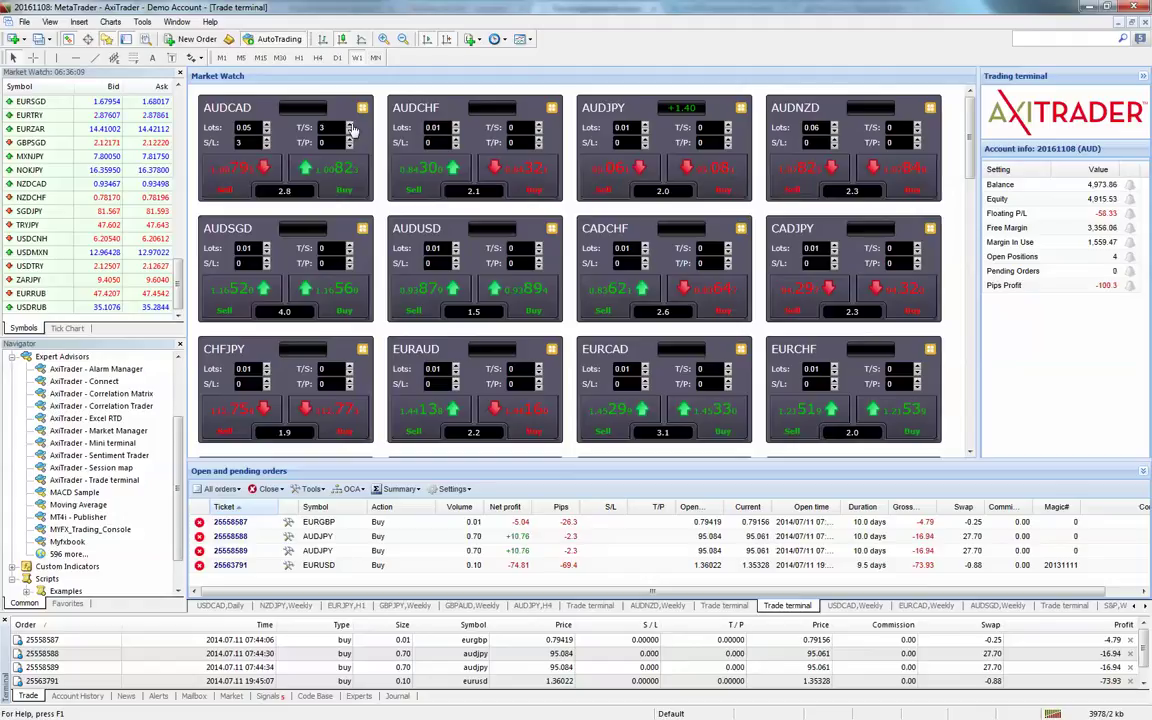
click(350, 139)
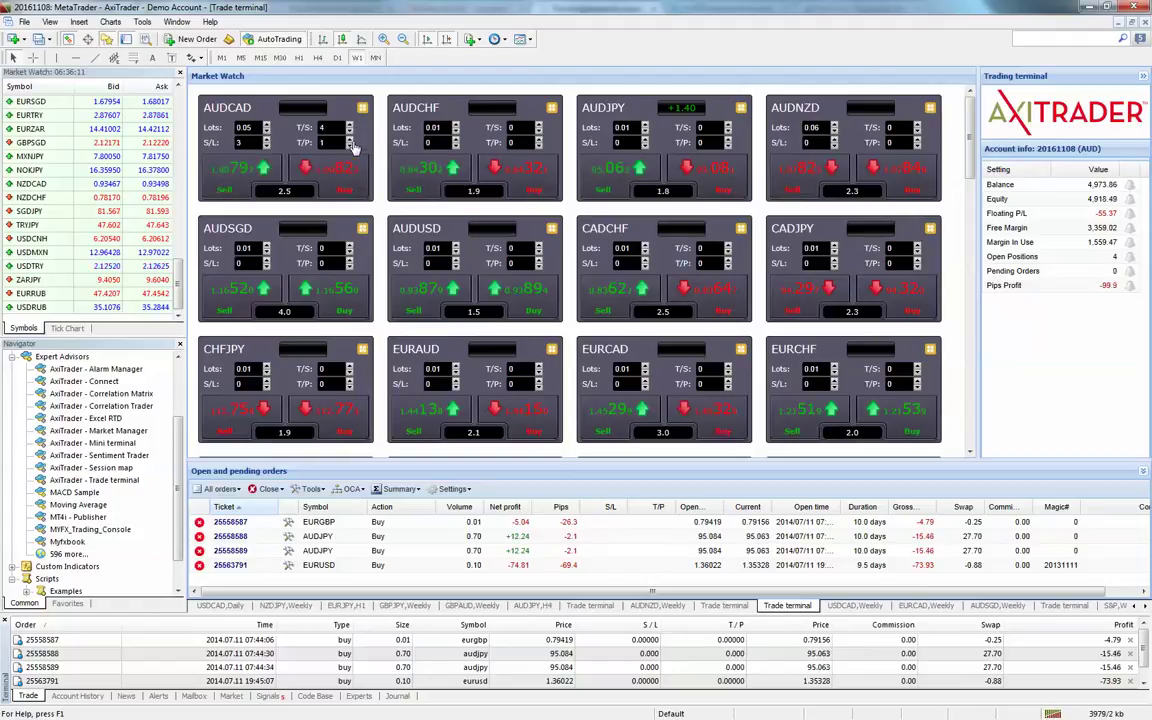
click(350, 139)
click(350, 139)
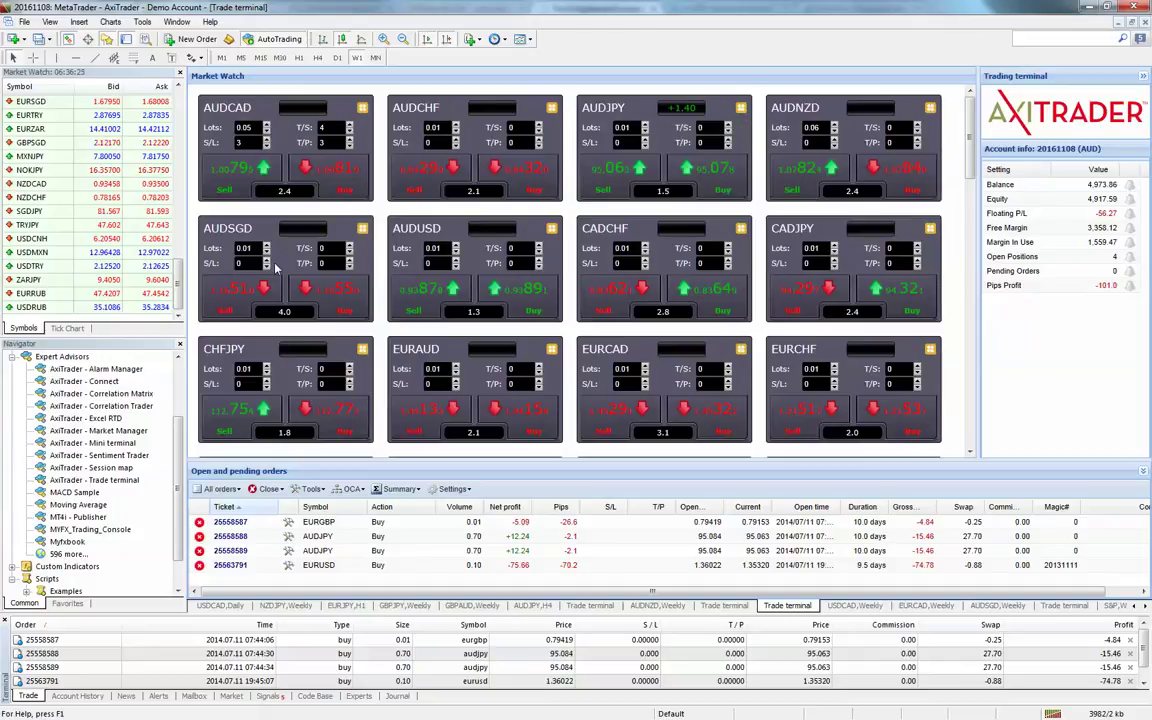
- In a new AUDCAD order form, set the lot size to 1% of equity
click(363, 110)
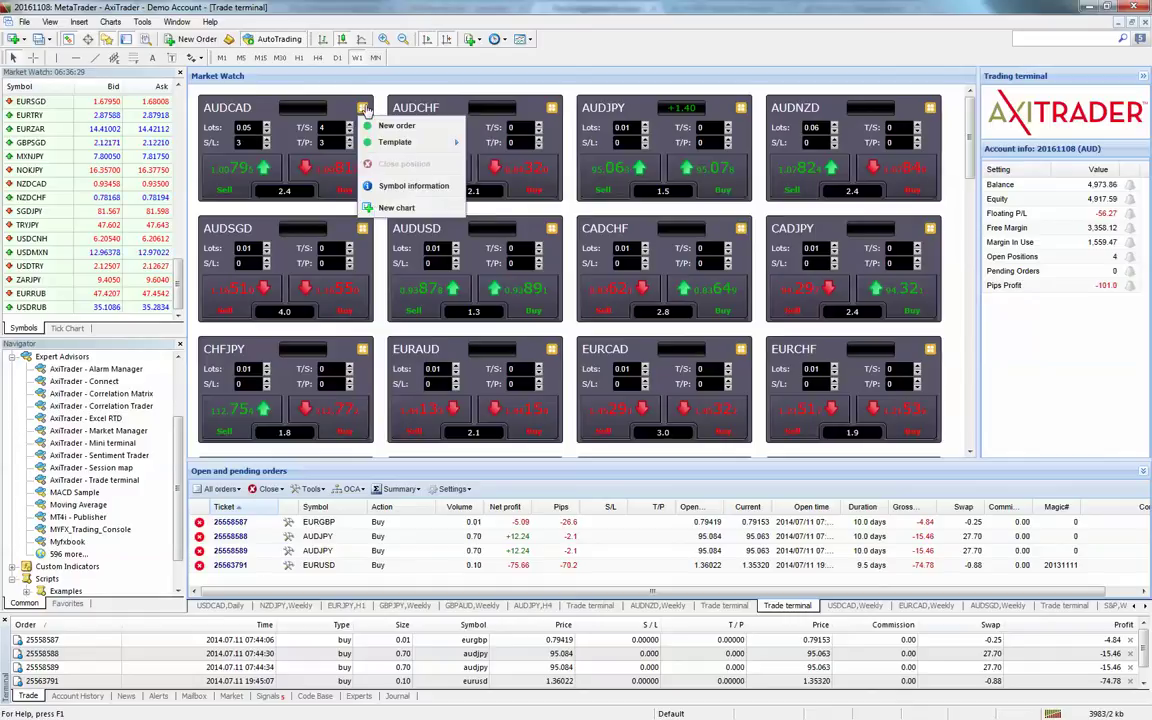
click(388, 125)
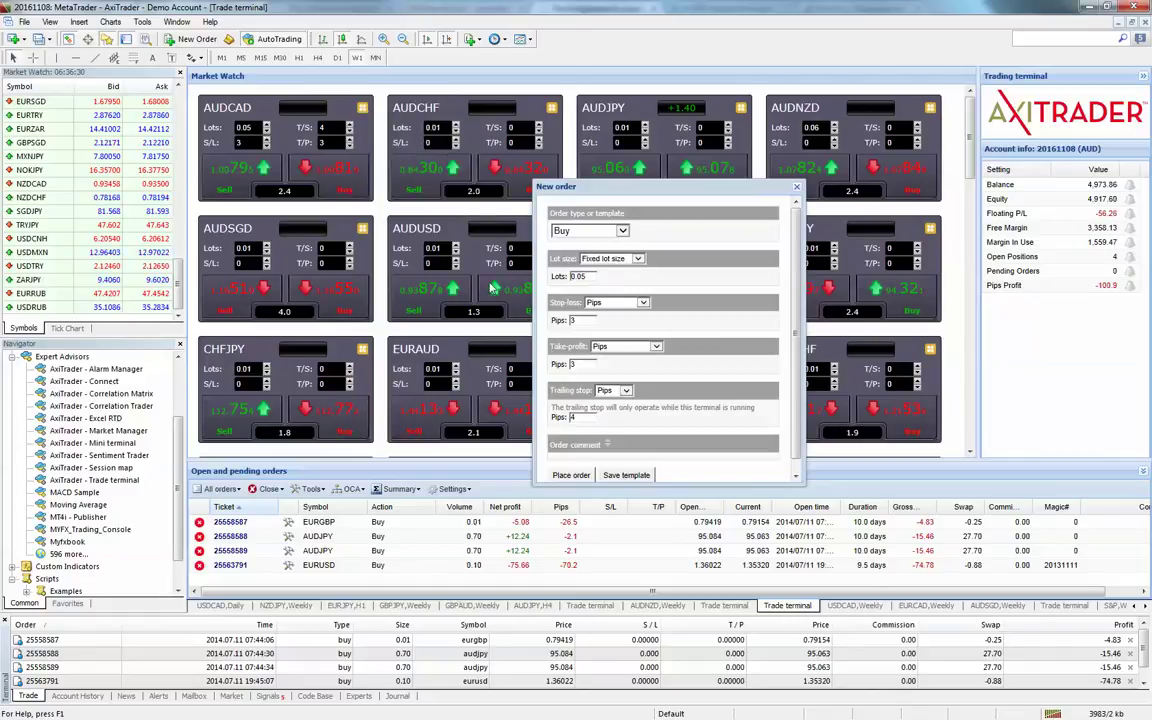
click(627, 259)
click(620, 287)
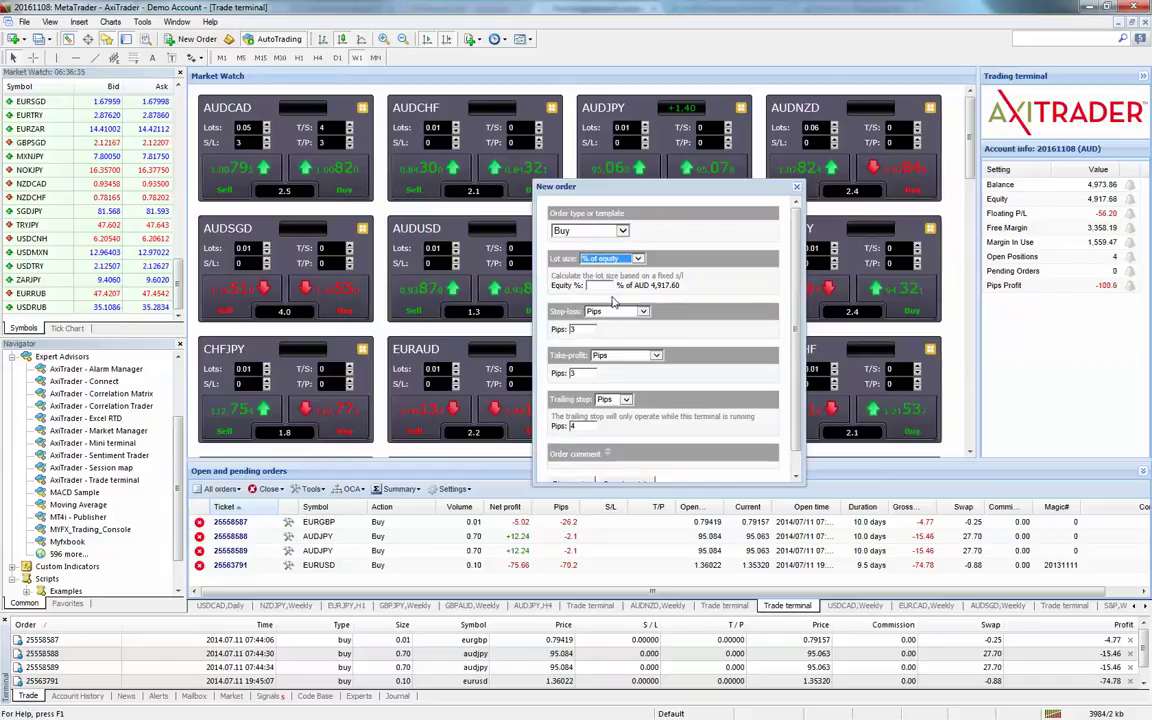
text(1)
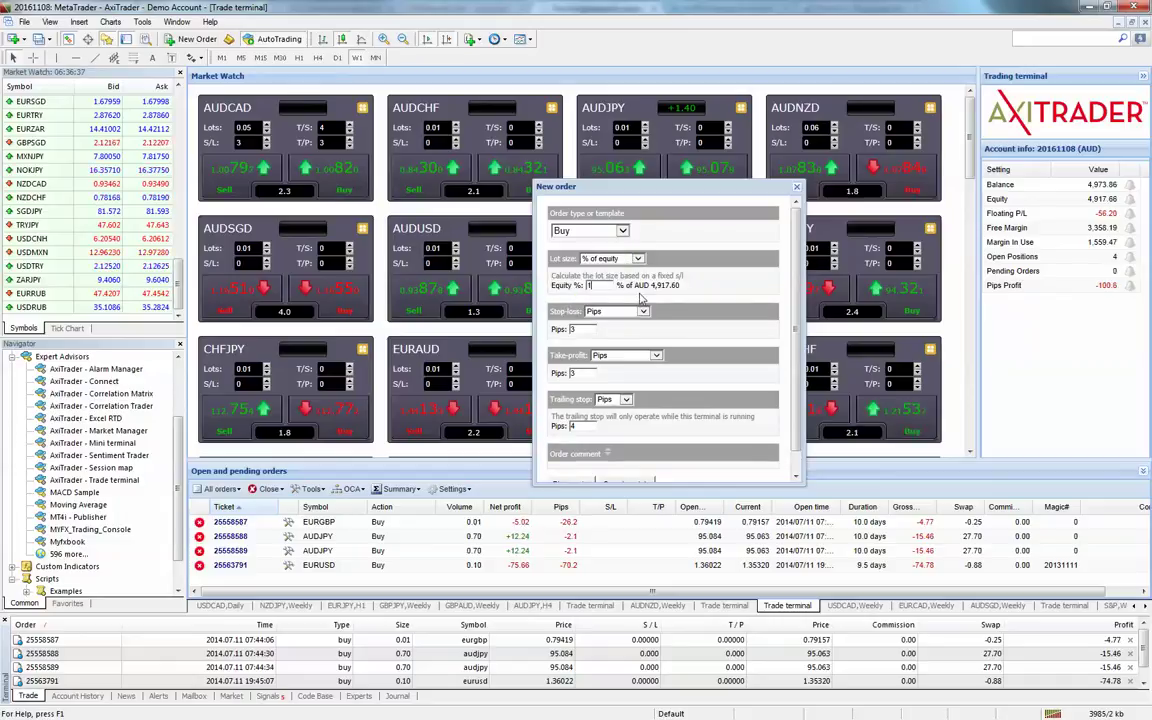
scroll(684, 335, down, 1)
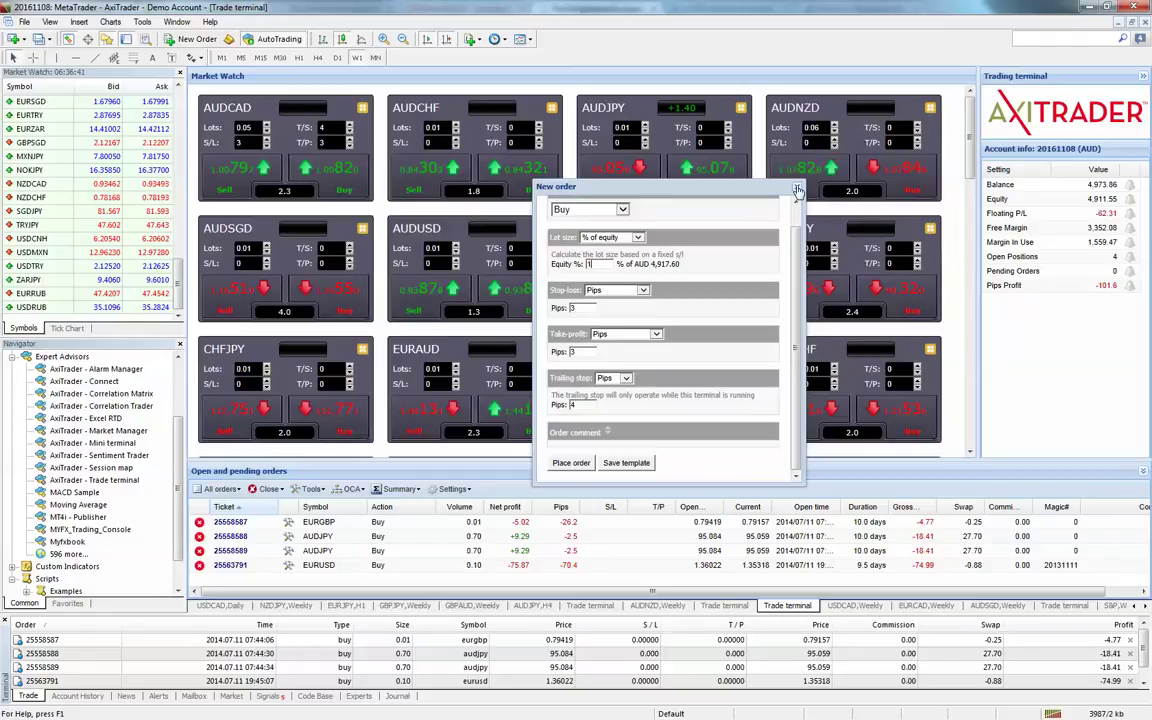
- Discard the order form and show AUDCAD's saved templates, breakout and counter trend
click(796, 187)
click(362, 107)
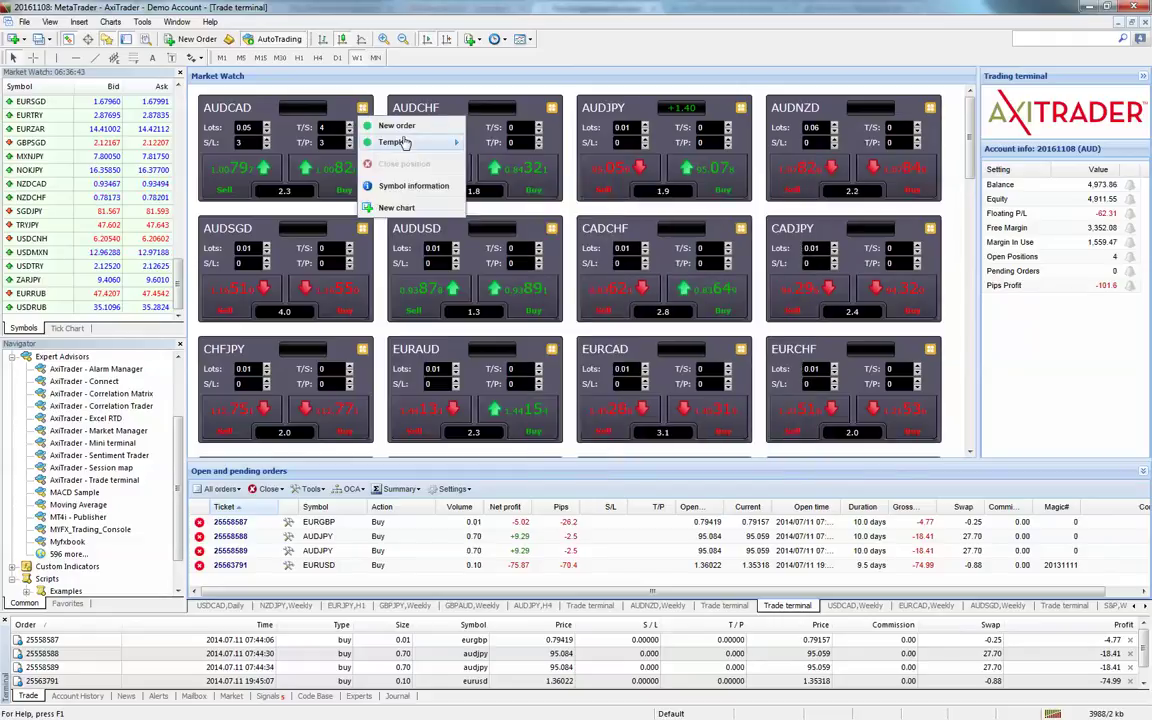
mouse_move(412, 142)
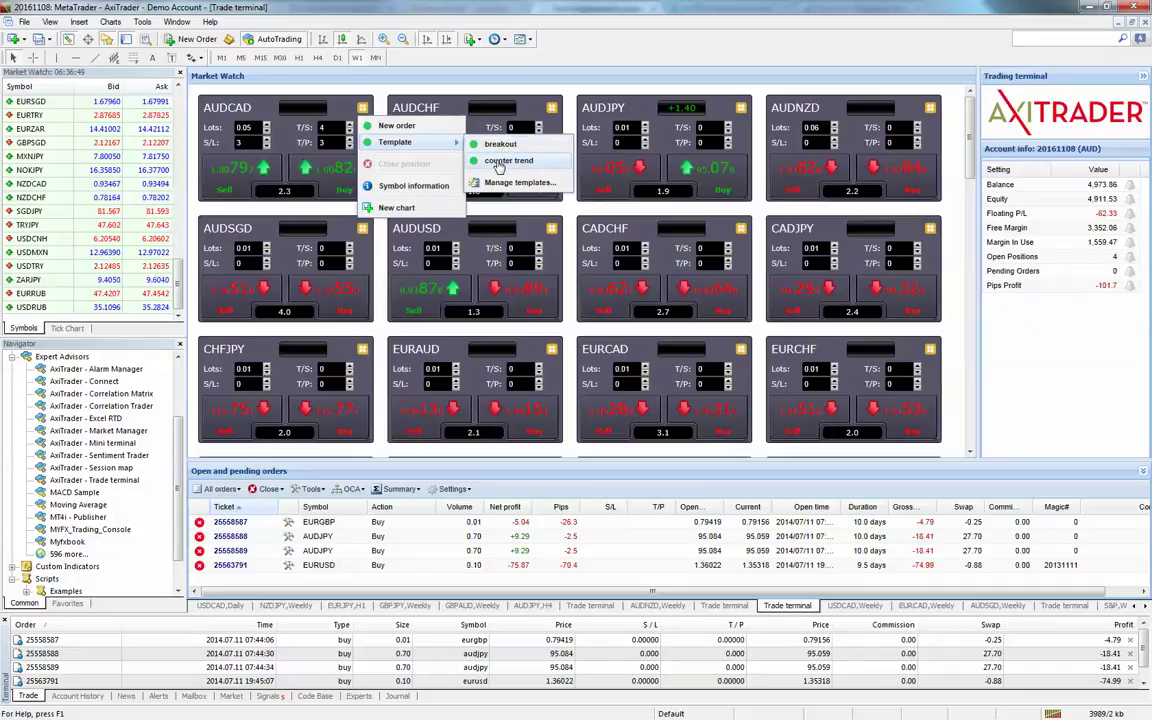
click(407, 187)
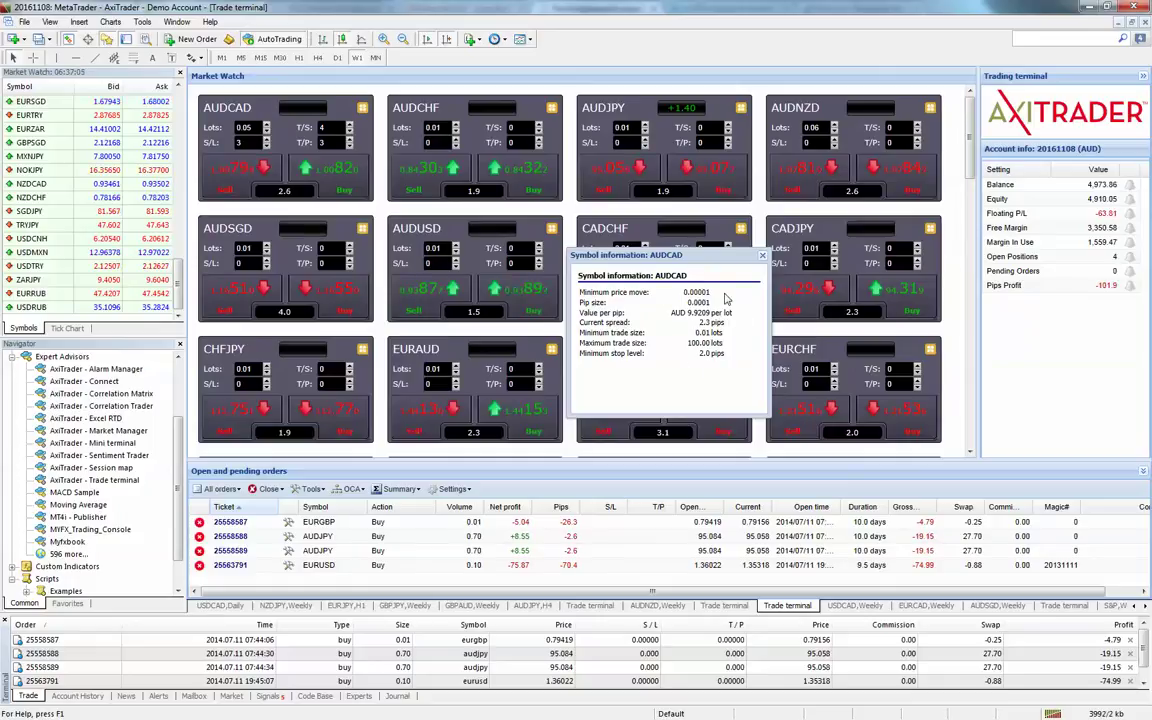
click(763, 259)
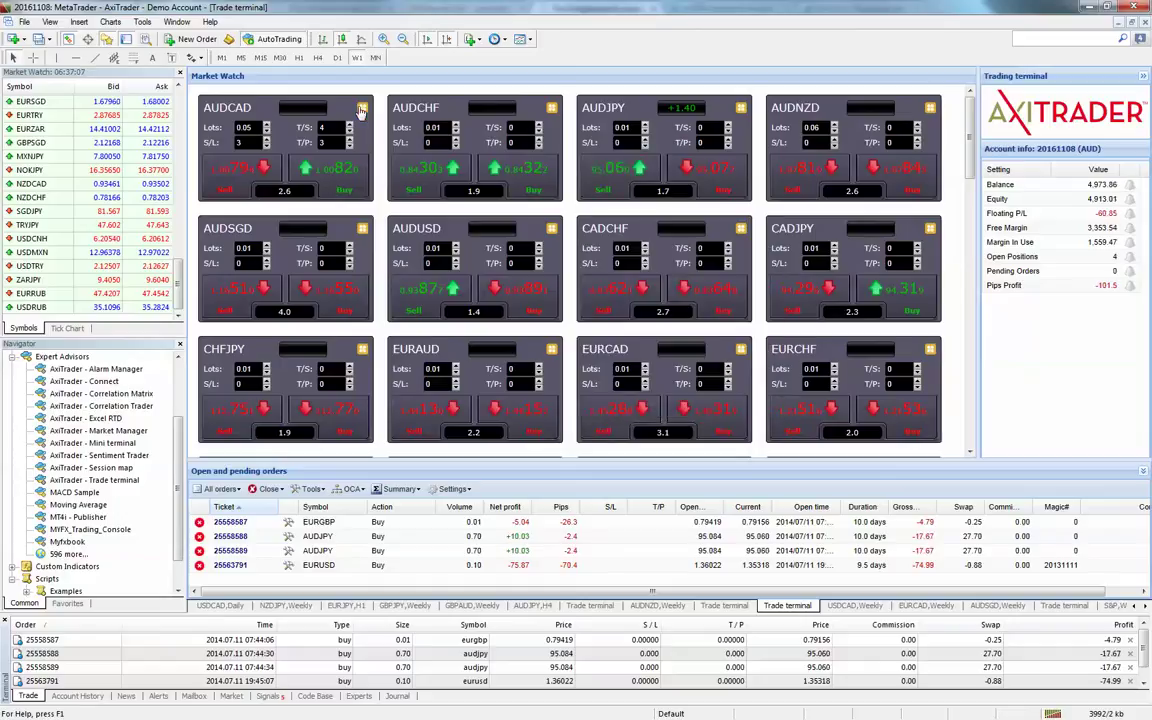
click(362, 107)
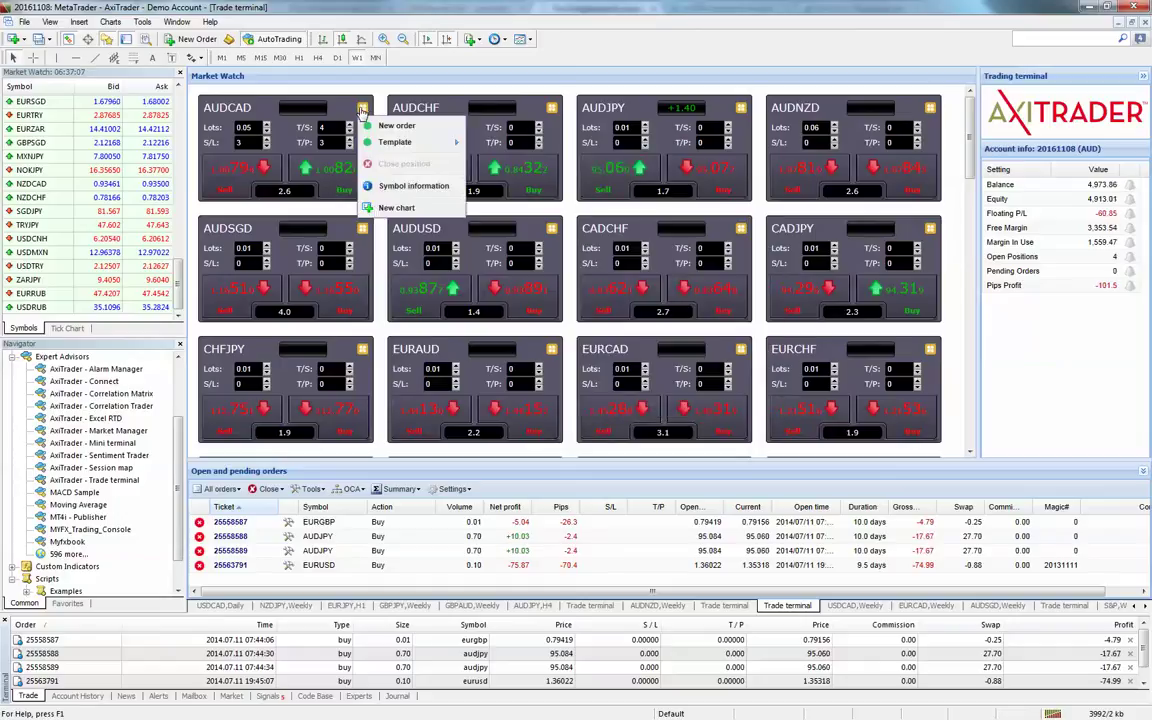
click(1132, 186)
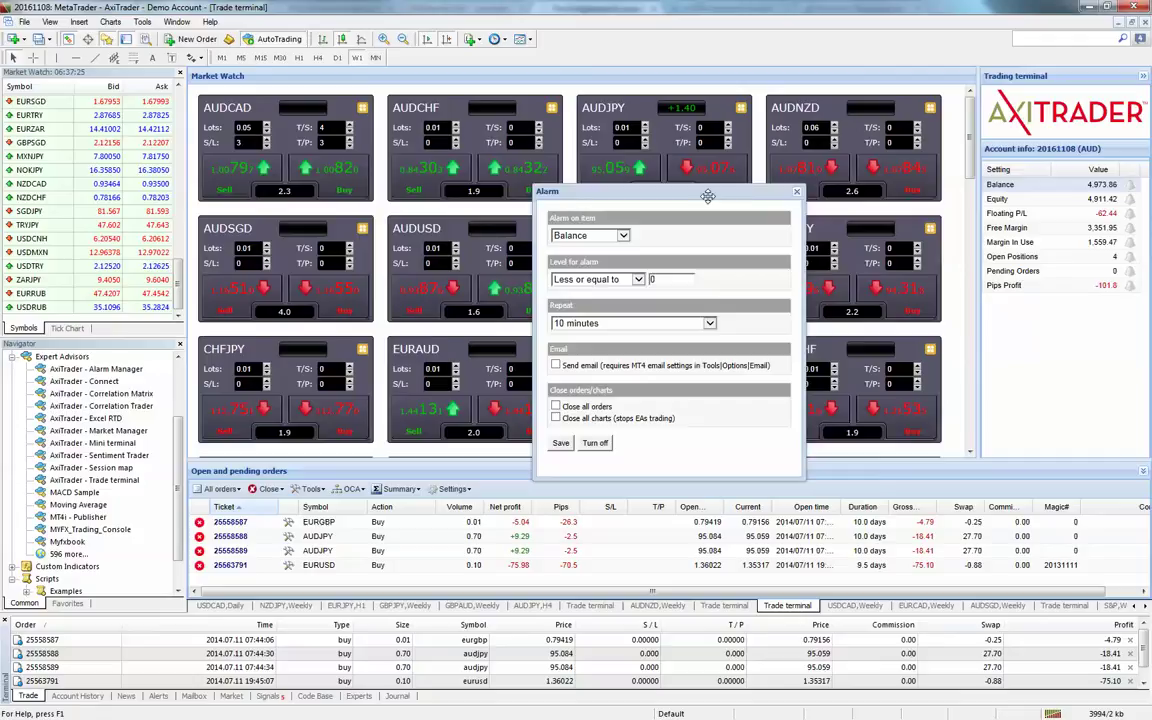
drag(708, 192, 785, 145)
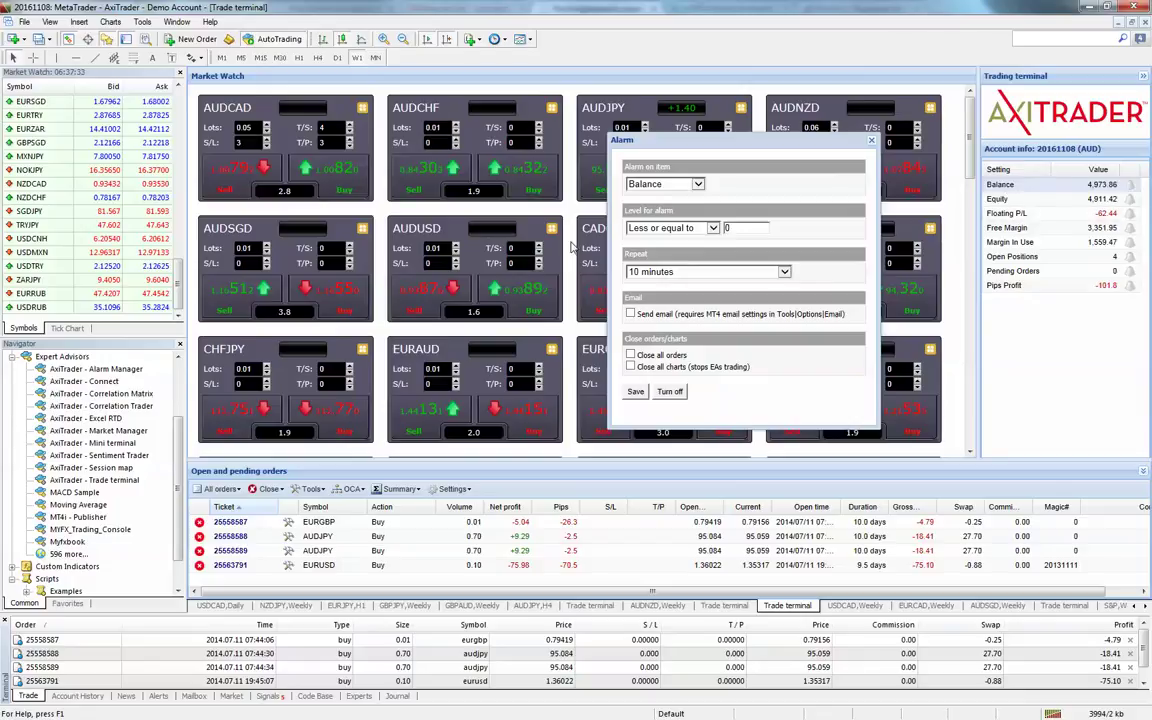
click(713, 228)
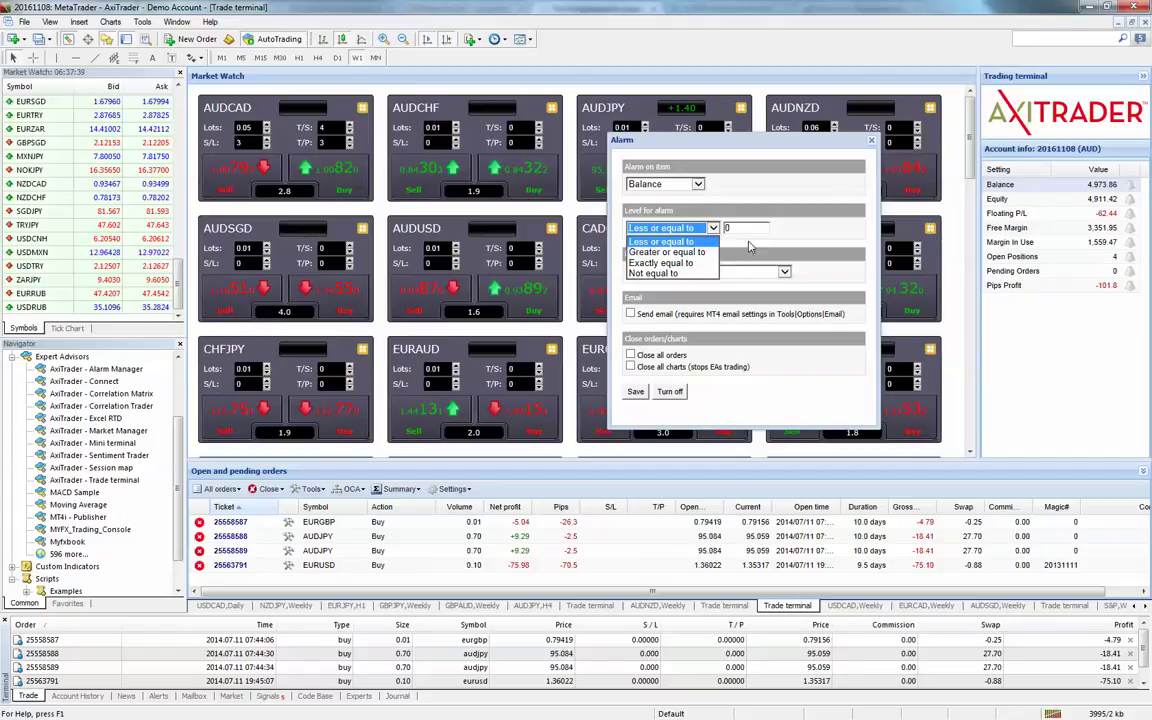
click(700, 241)
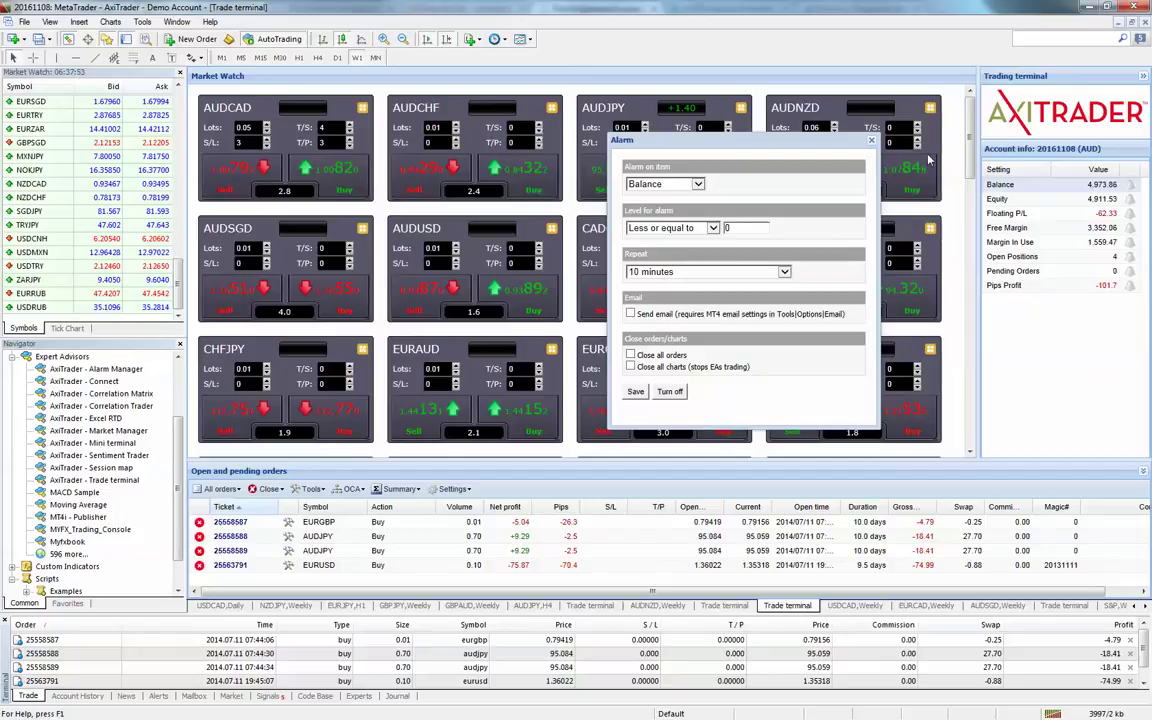
click(873, 143)
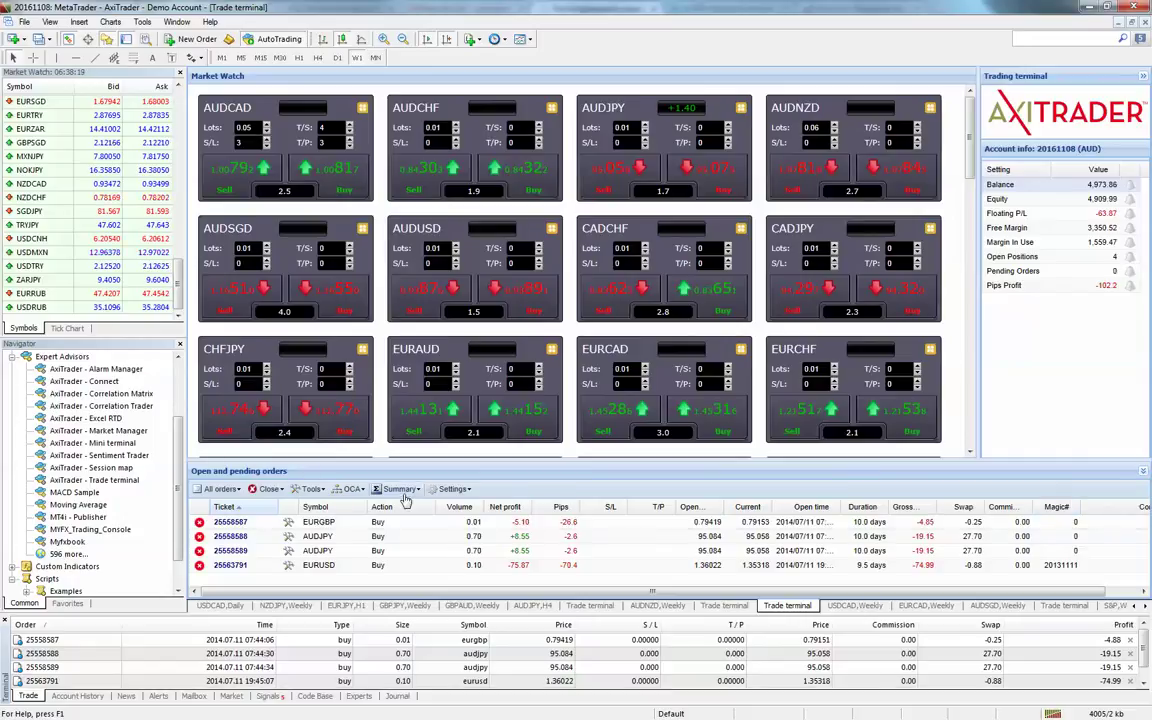
- Hide and restore the open and pending orders panel to reveal more tiles
click(1142, 474)
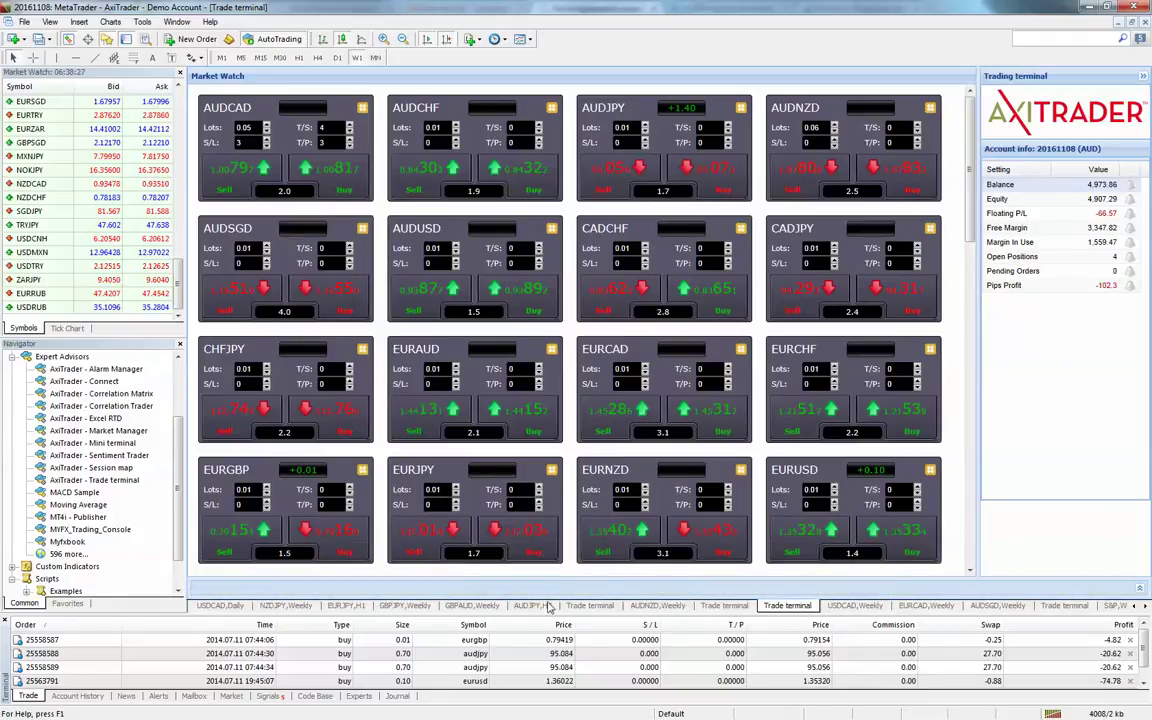
click(567, 590)
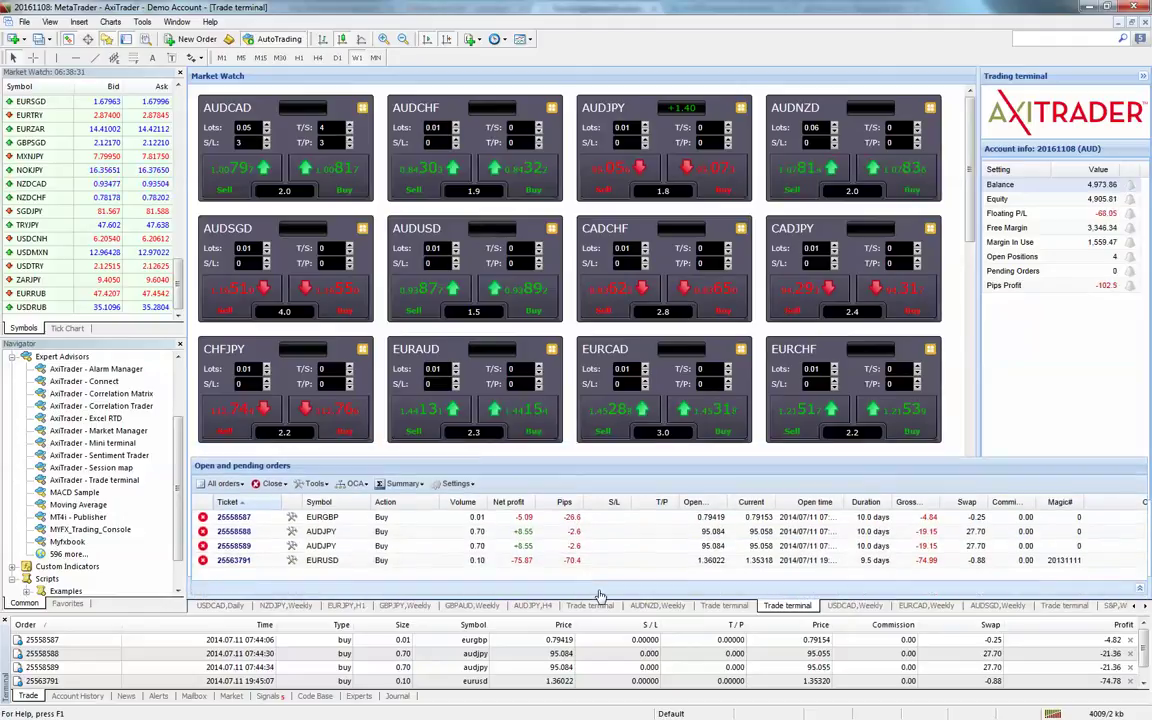
click(1140, 586)
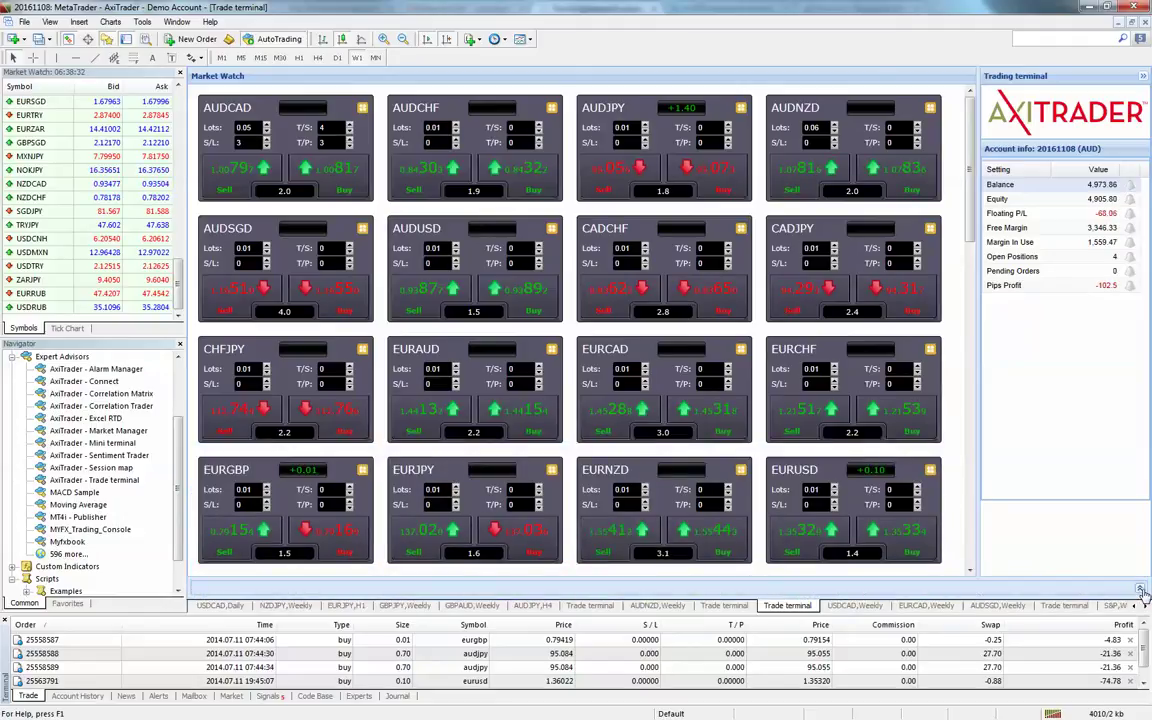
click(1141, 590)
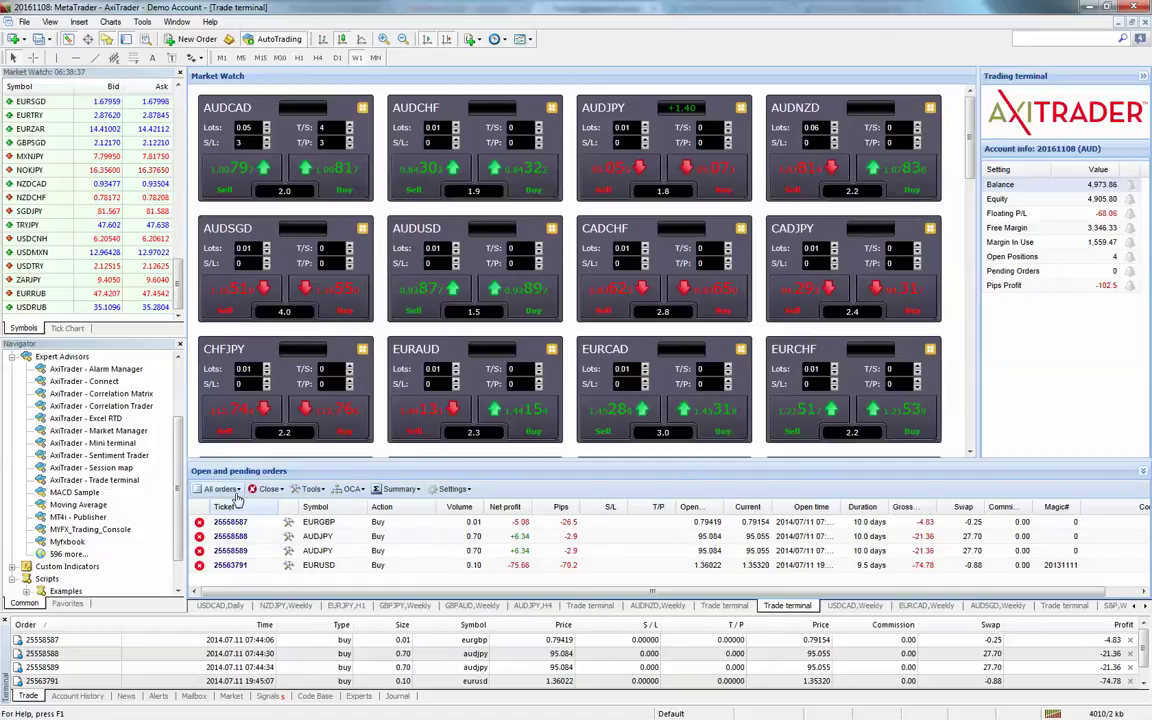
- Filter the orders list to open positions only and view the bulk Close options
click(234, 490)
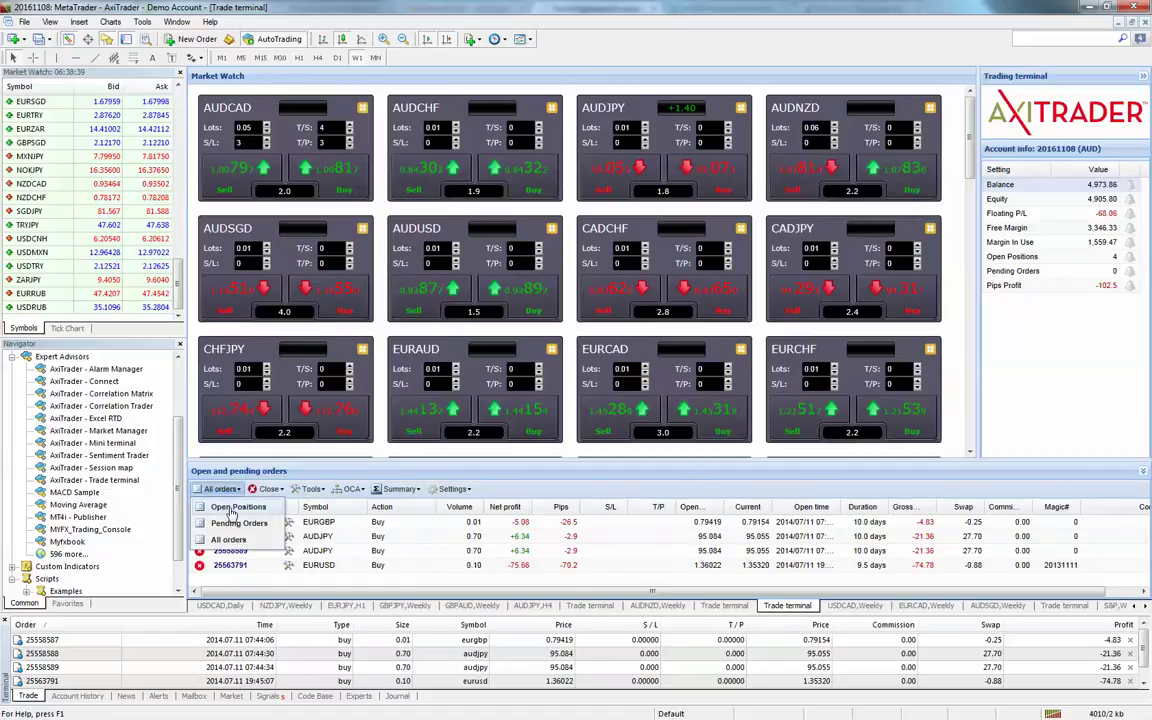
click(232, 508)
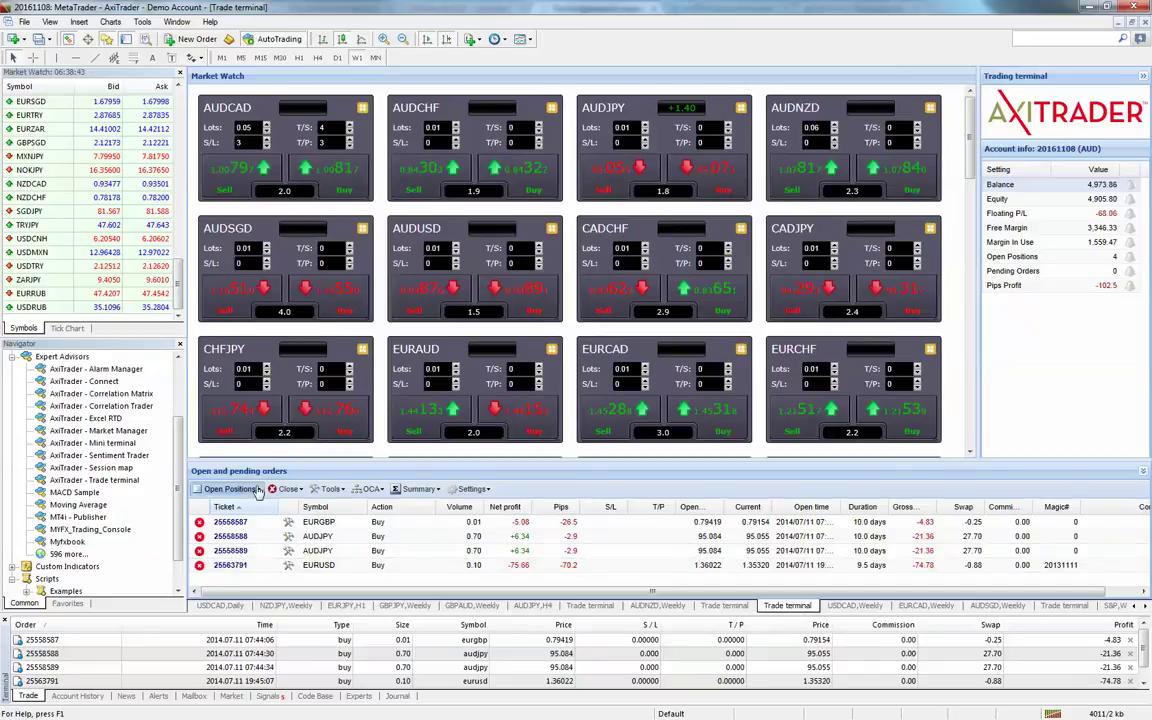
click(258, 490)
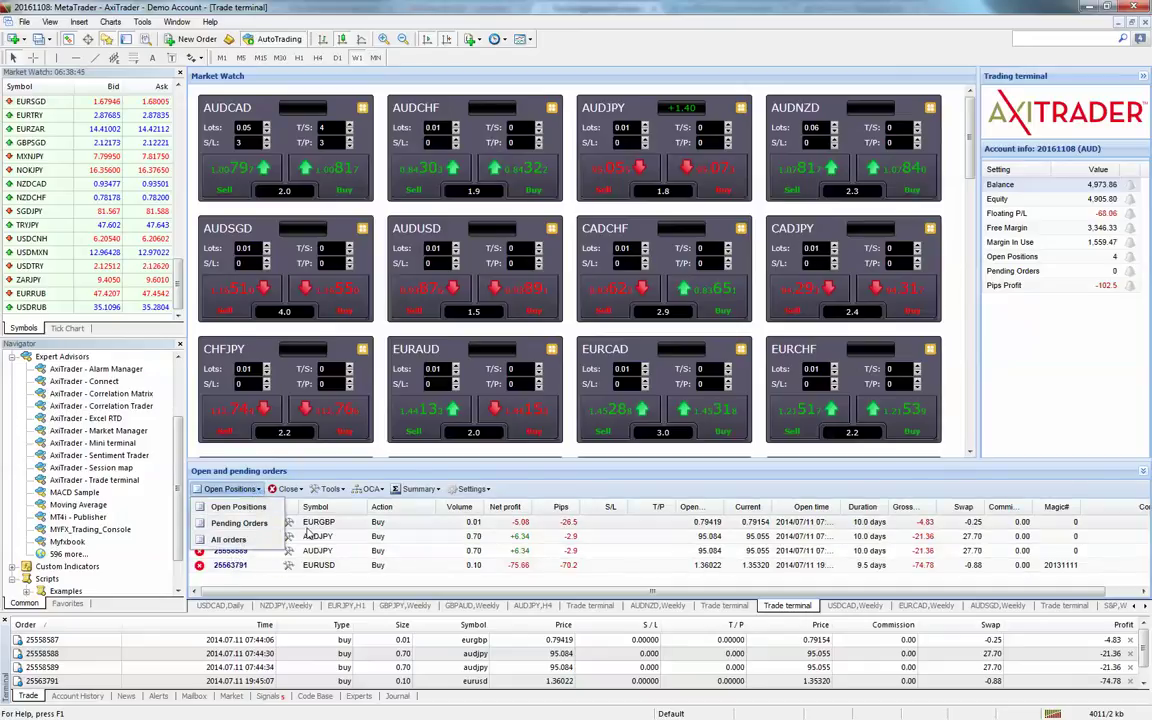
click(288, 489)
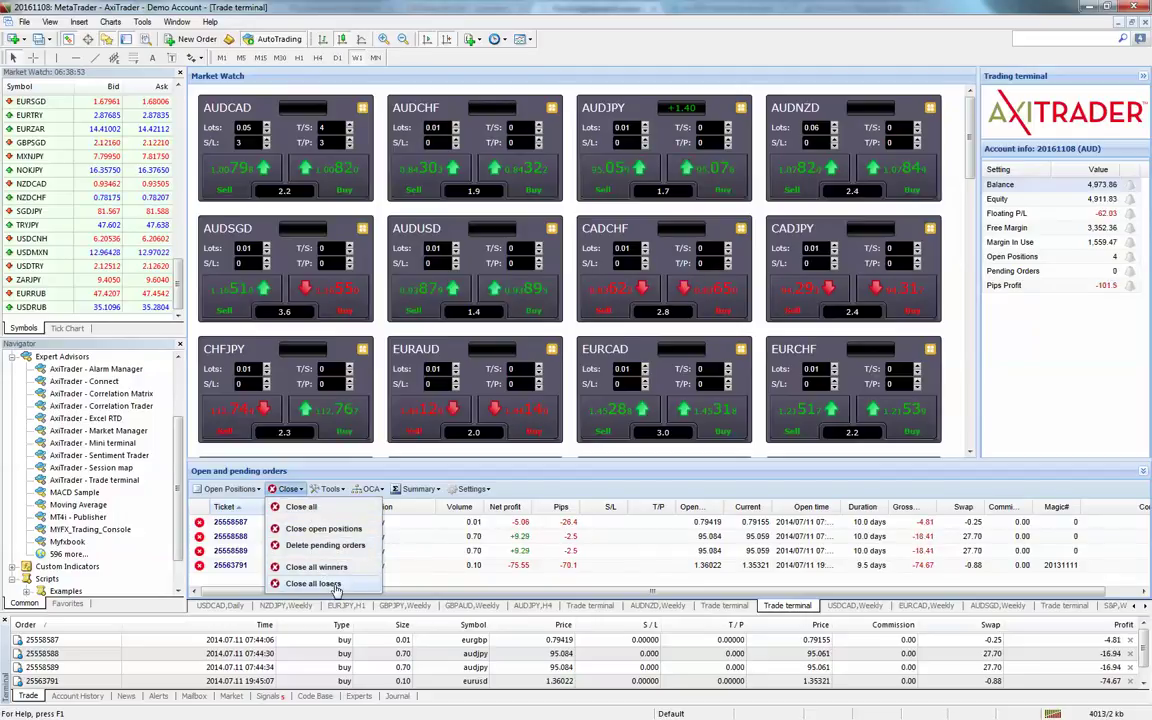
- Browse the Tools menu's All orders submenus, then dismiss the menu
click(330, 489)
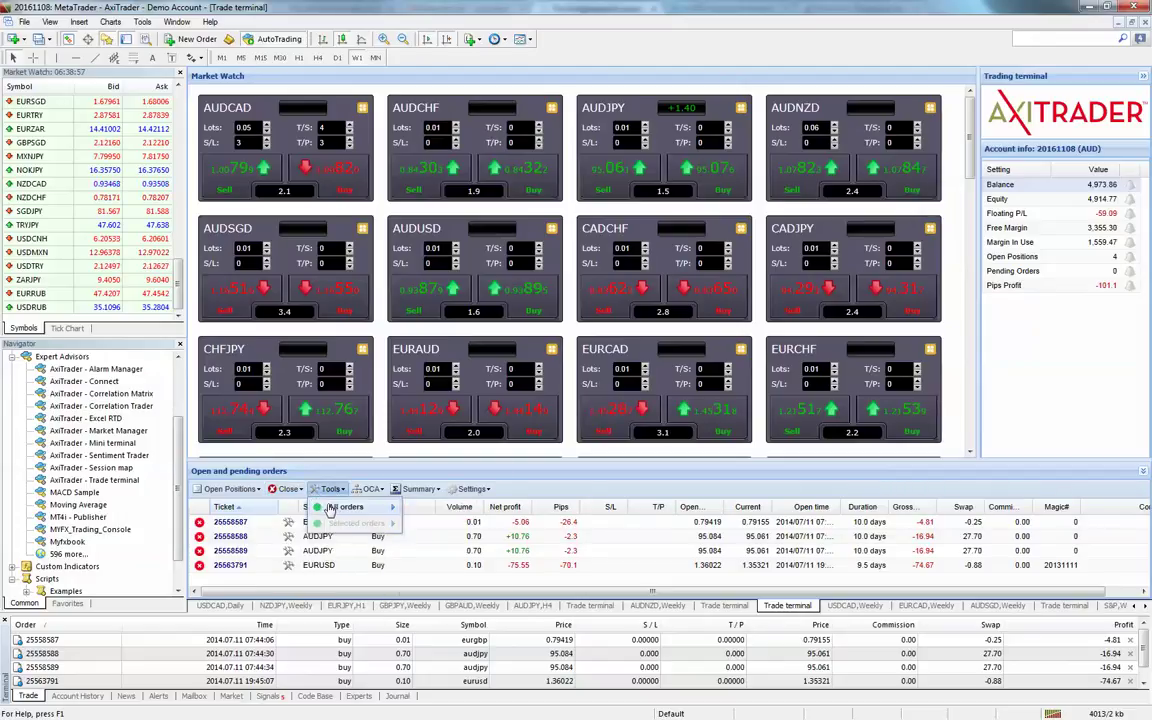
mouse_move(332, 508)
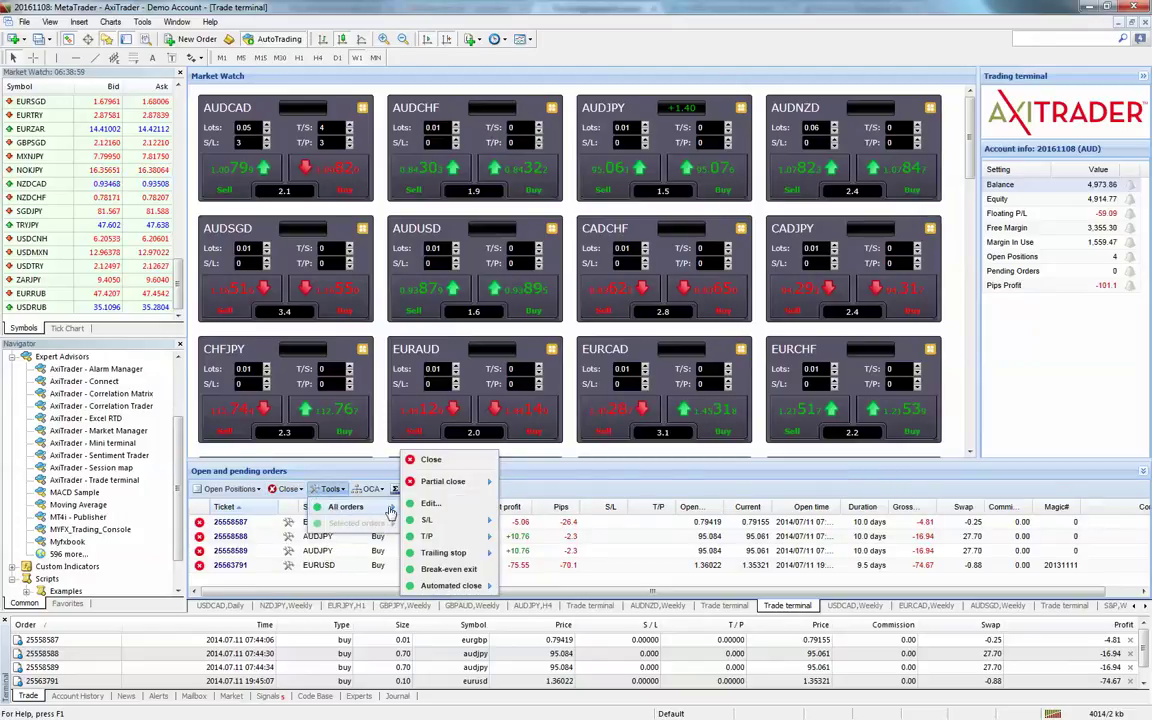
mouse_move(460, 491)
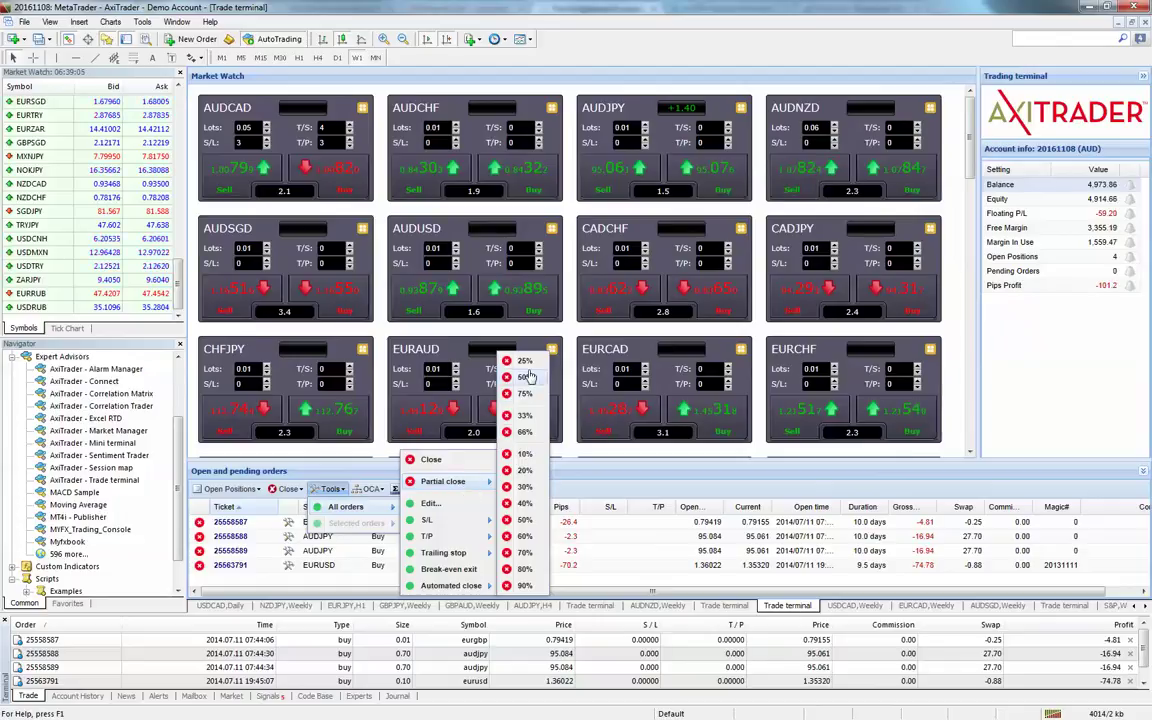
mouse_move(462, 527)
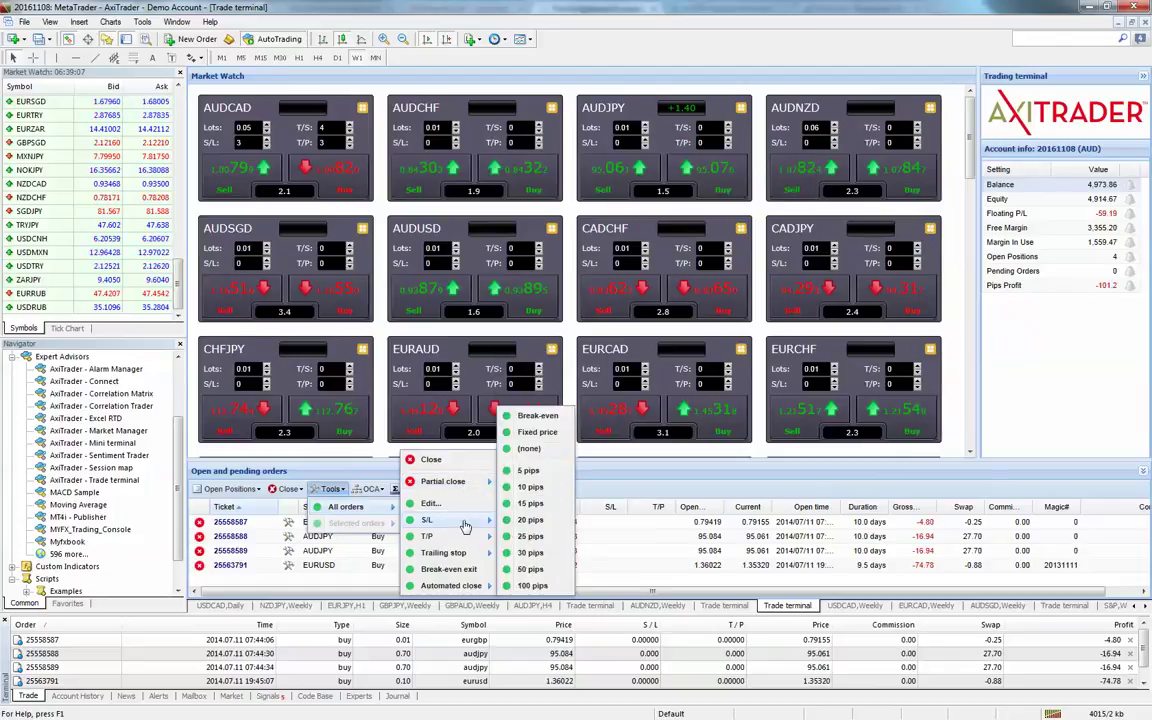
mouse_move(463, 555)
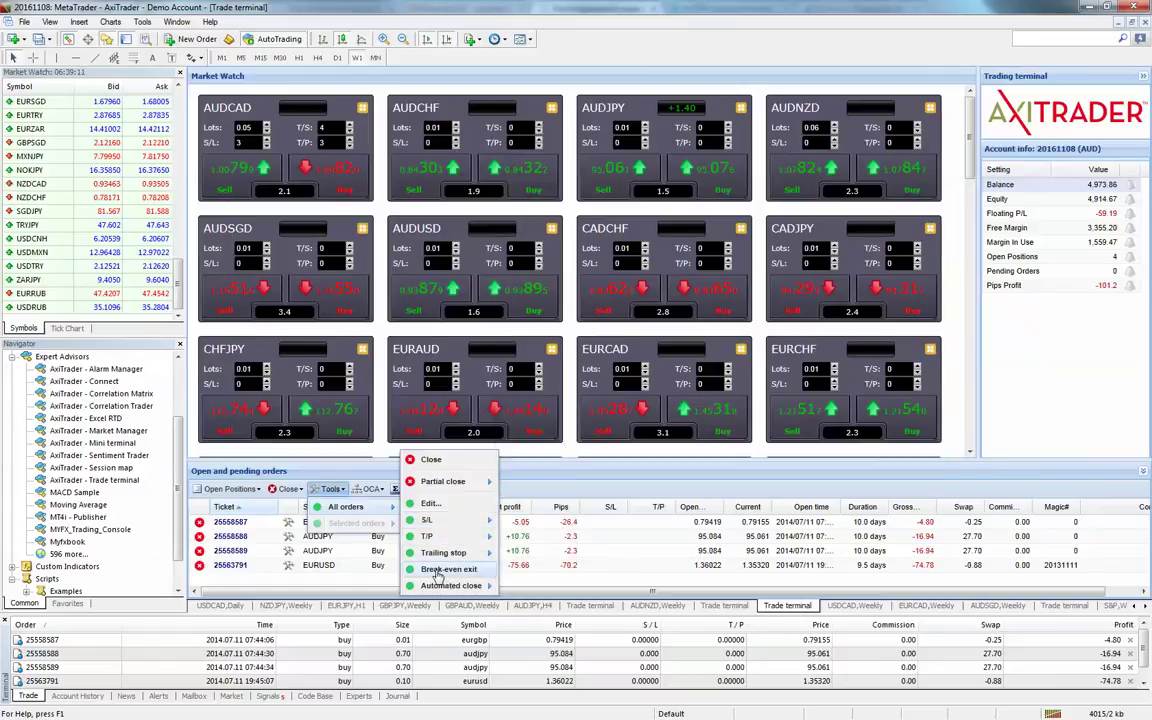
mouse_move(446, 589)
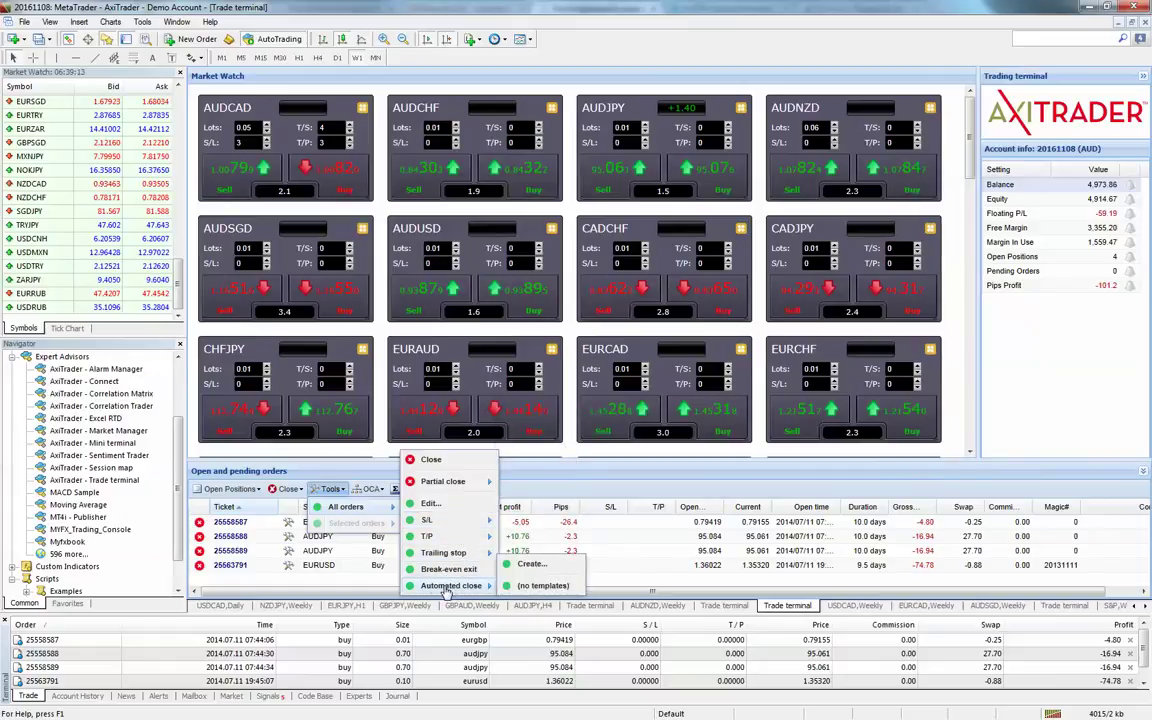
click(400, 532)
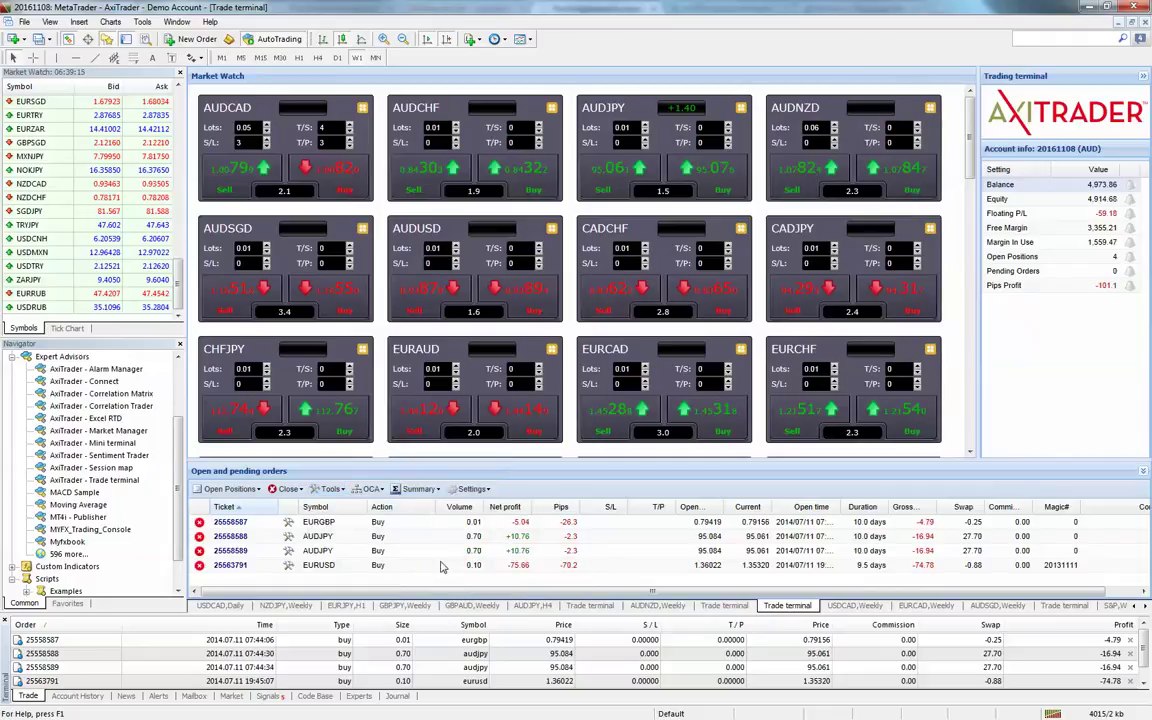
- Create an automated-close rule for the order: at +50 pips close 30% and set s/l 50 pips
right_click(280, 514)
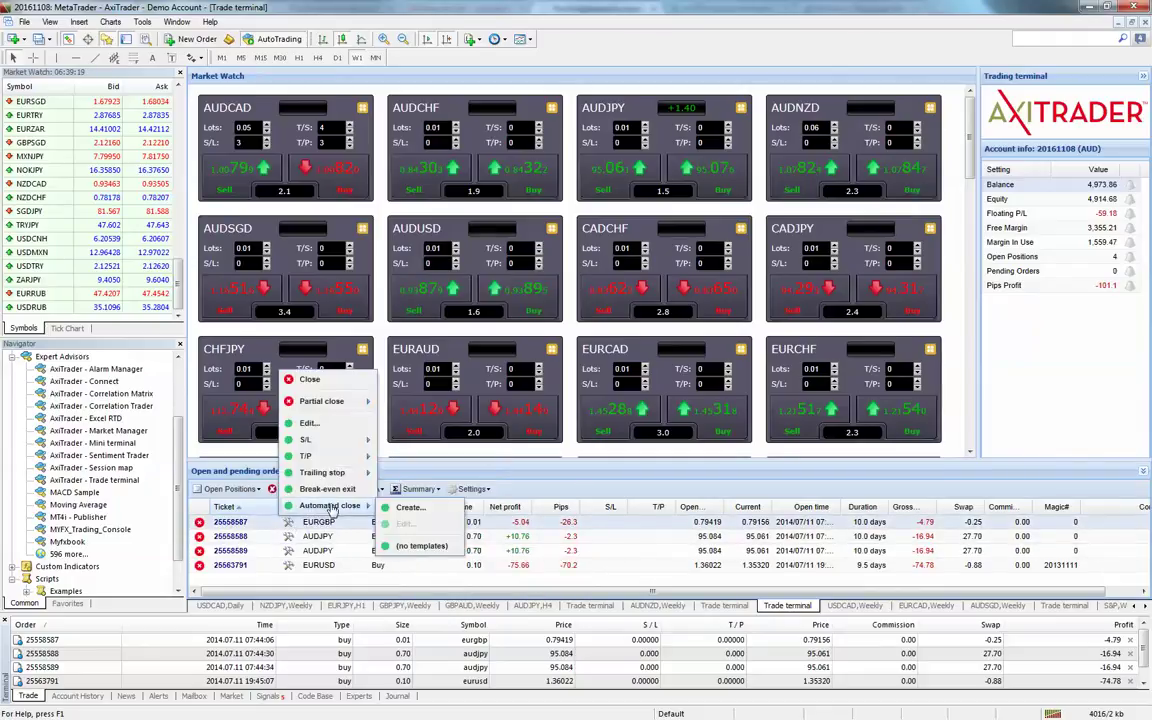
click(405, 509)
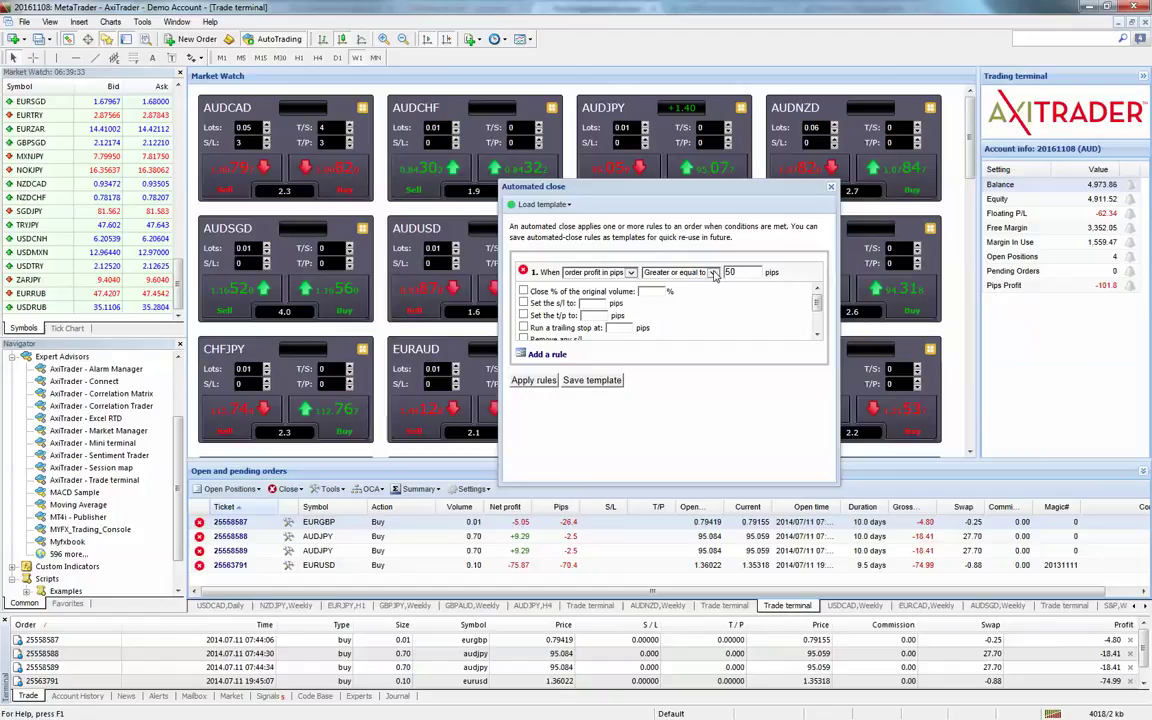
click(523, 291)
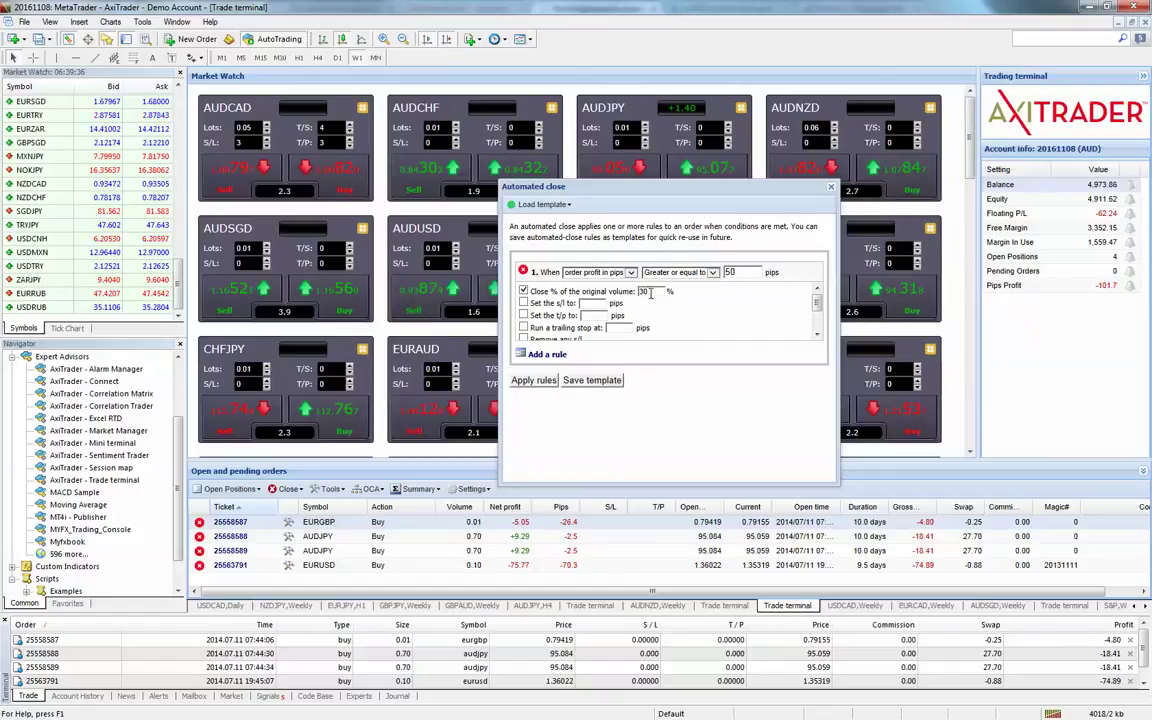
click(648, 291)
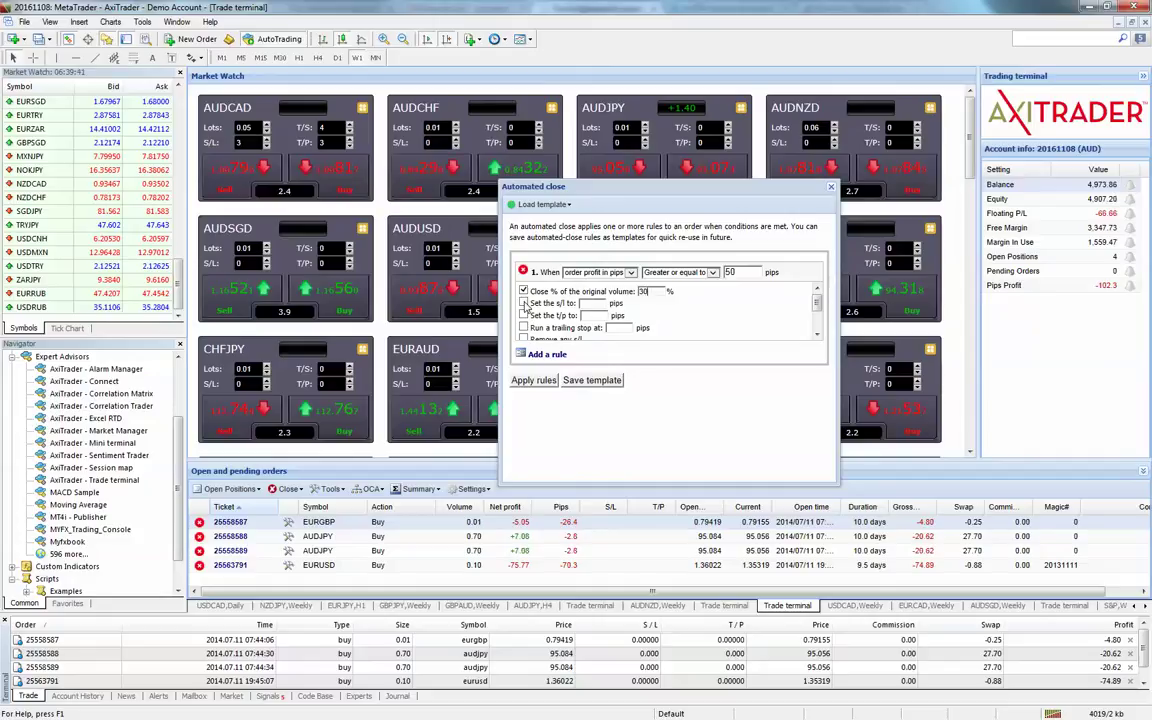
click(524, 303)
click(598, 303)
text(50)
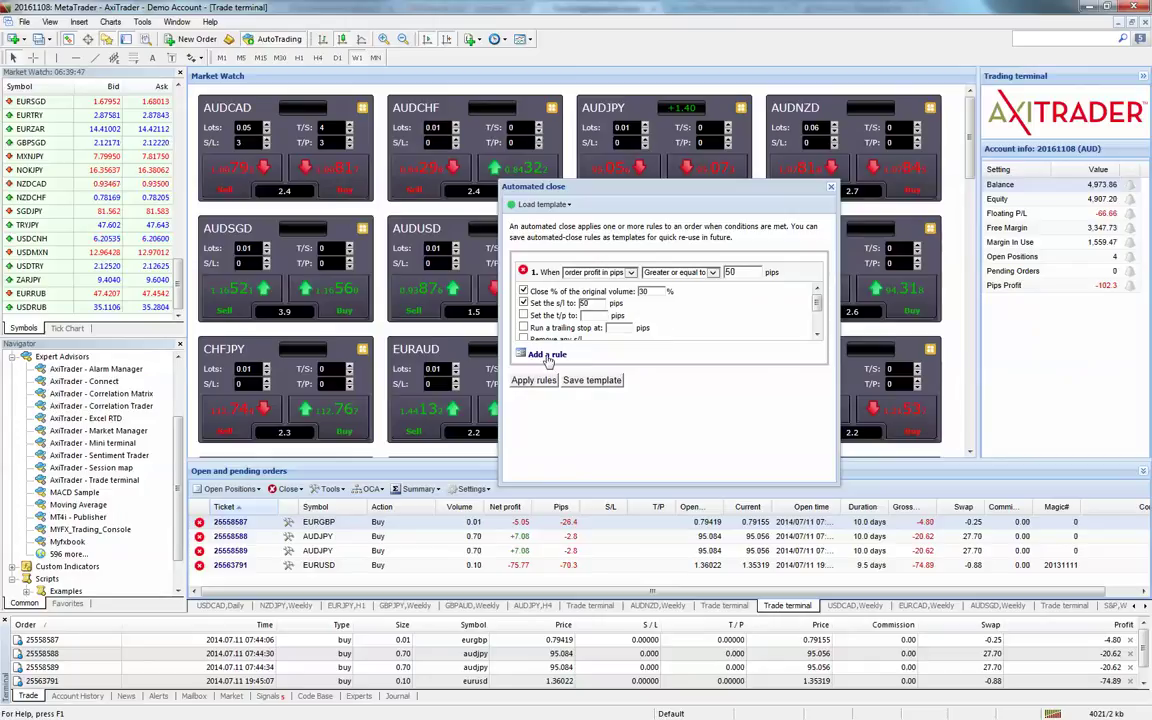
- Add a second rule at +100 pips closing 30% with a 30-pip trailing stop, and apply both rules
click(548, 356)
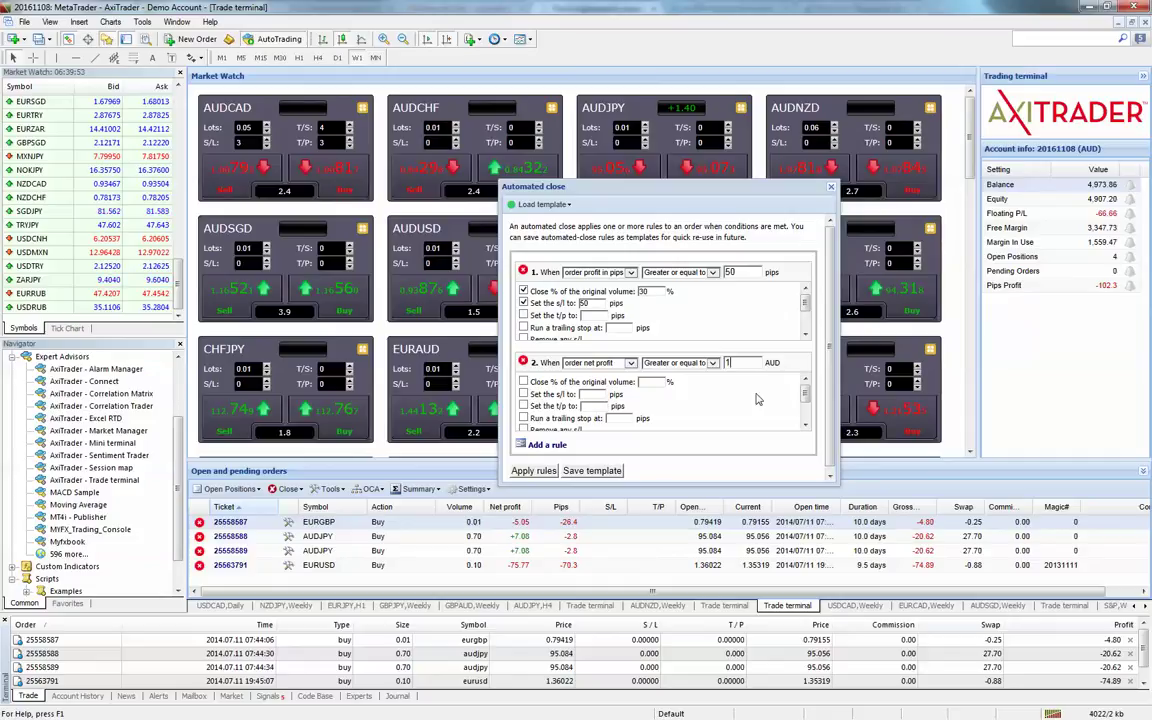
click(630, 362)
click(600, 383)
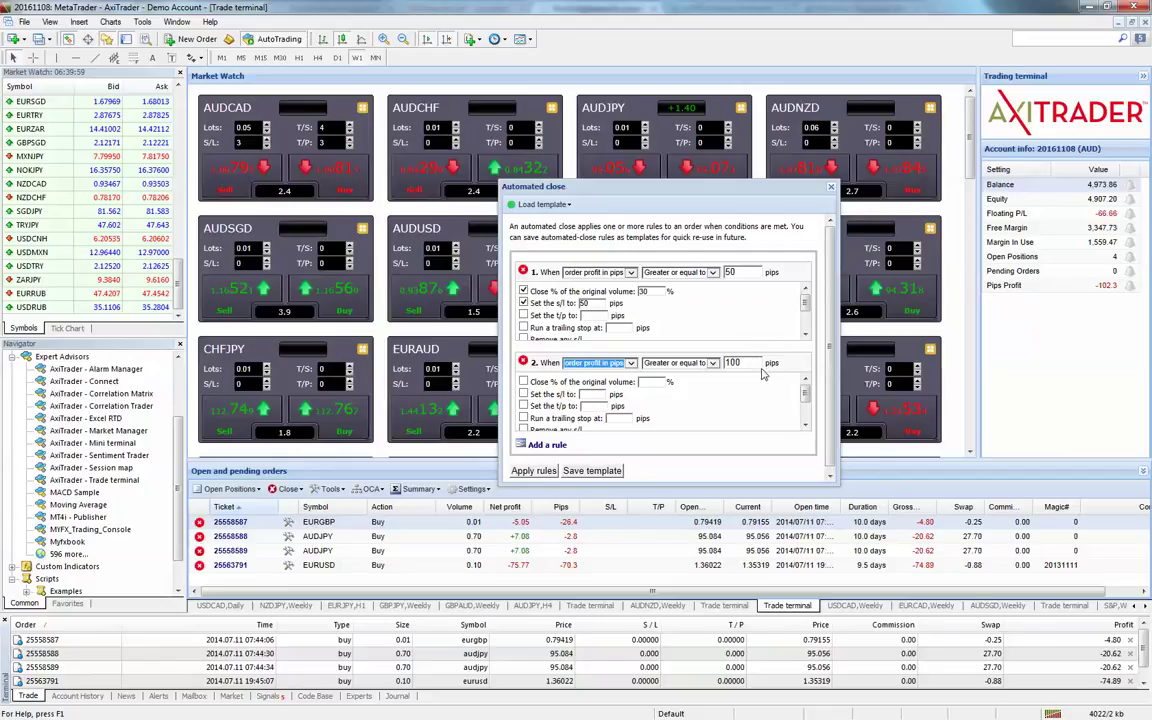
click(523, 381)
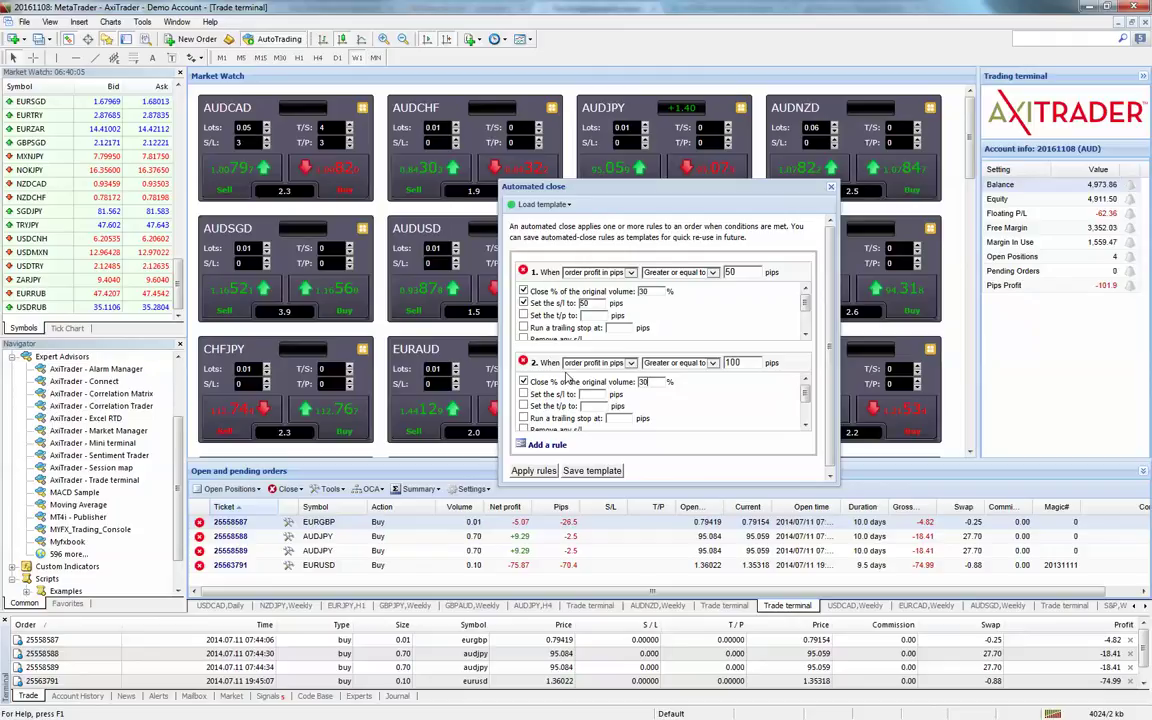
click(523, 418)
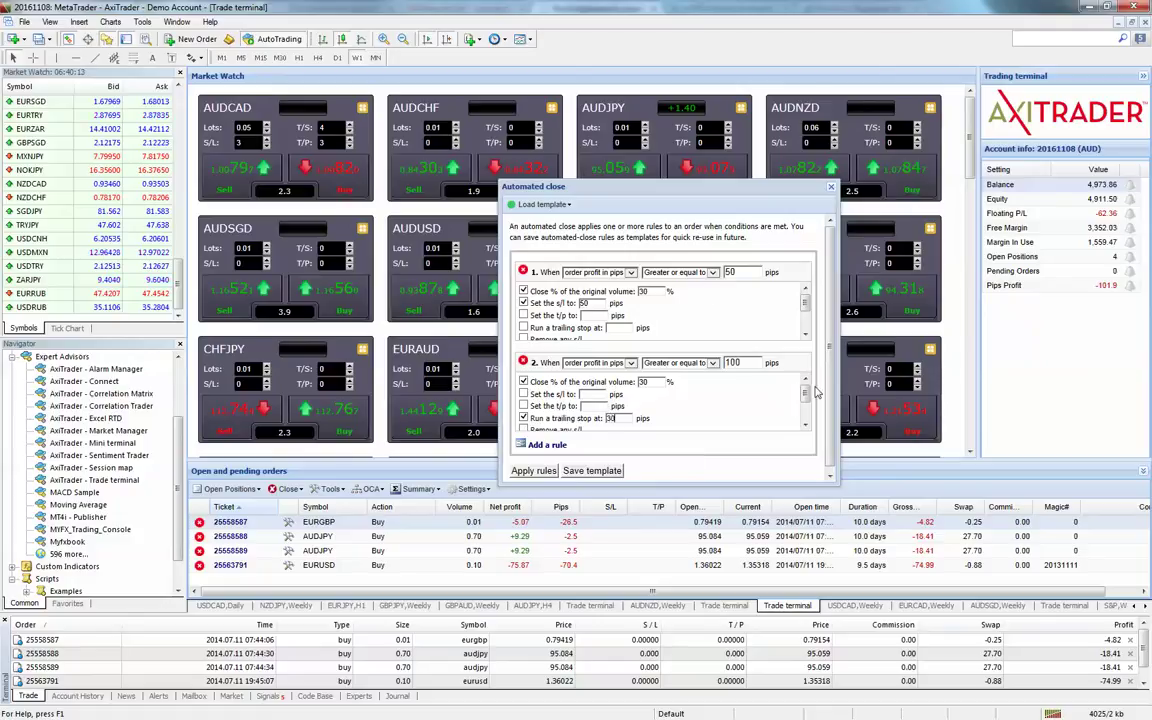
scroll(834, 398, down, 1)
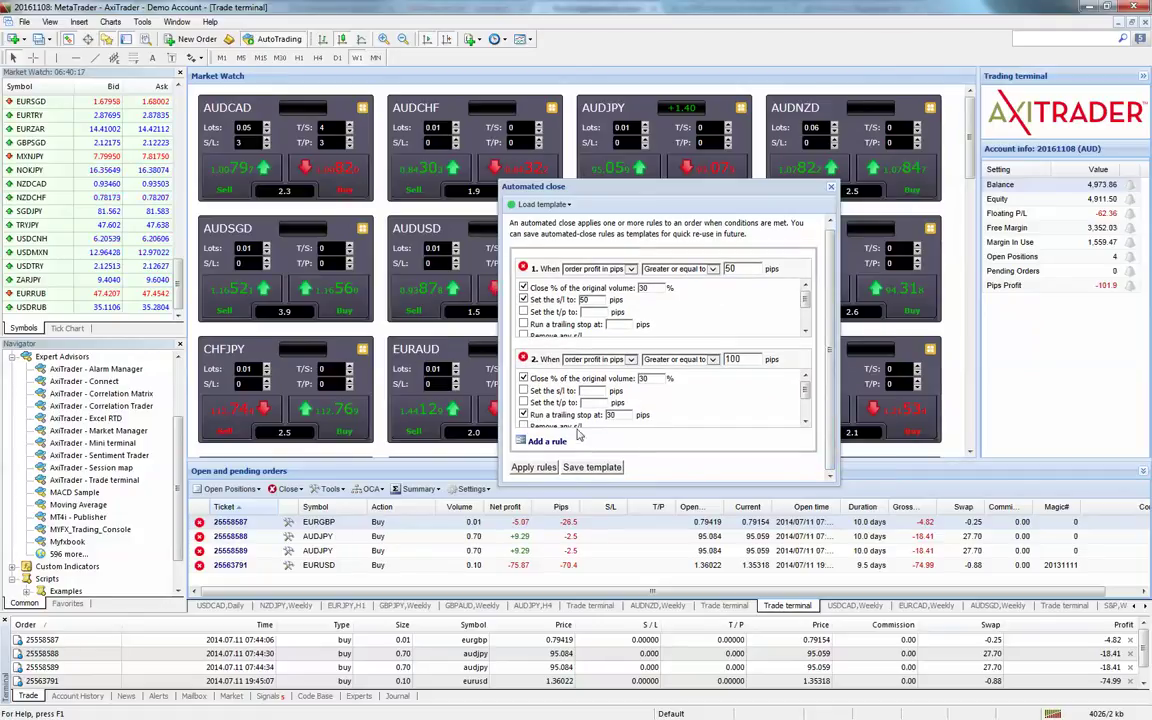
click(536, 465)
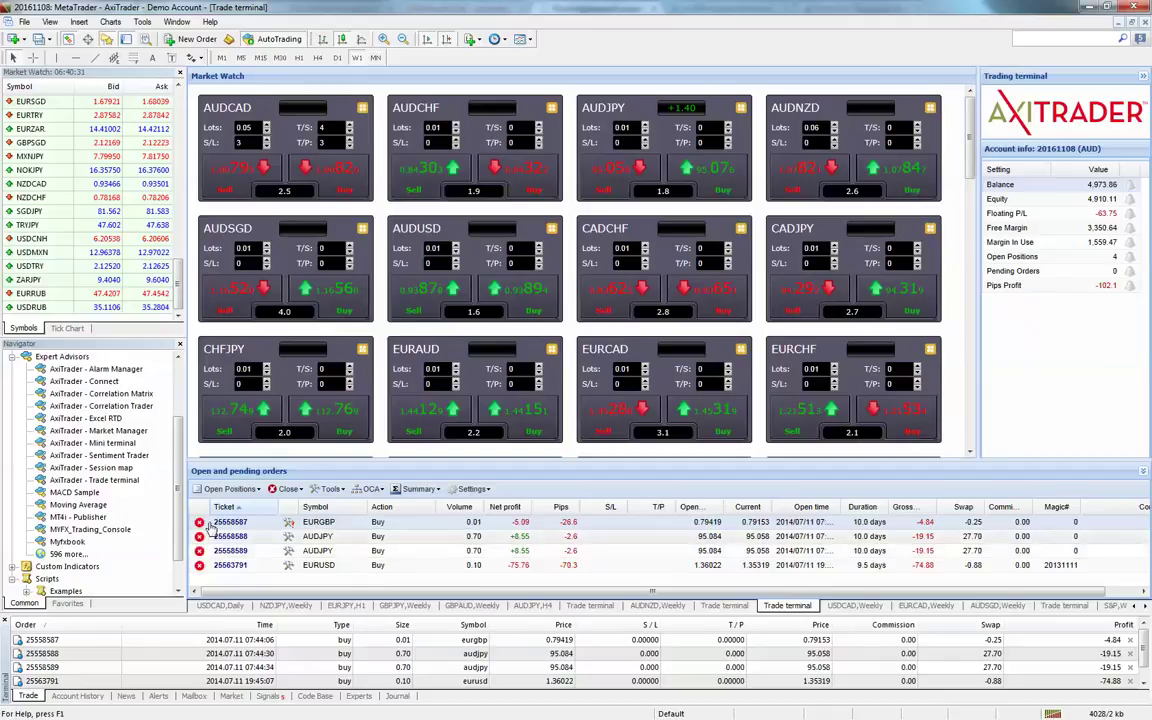
click(328, 488)
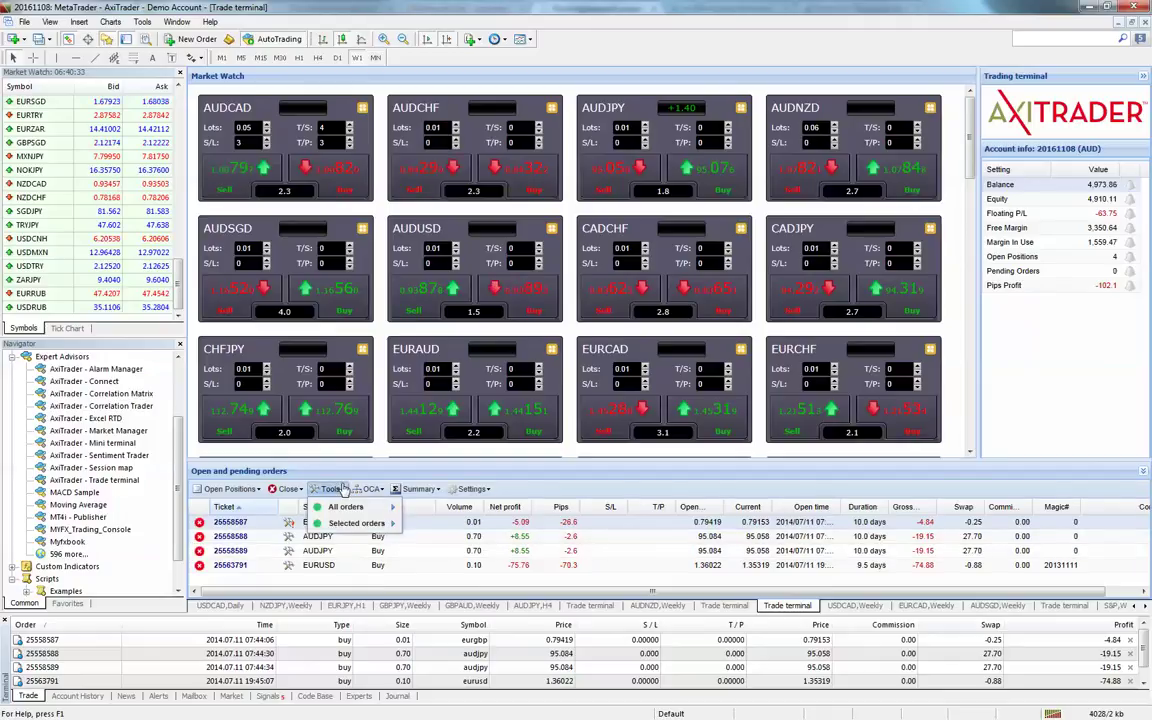
click(371, 488)
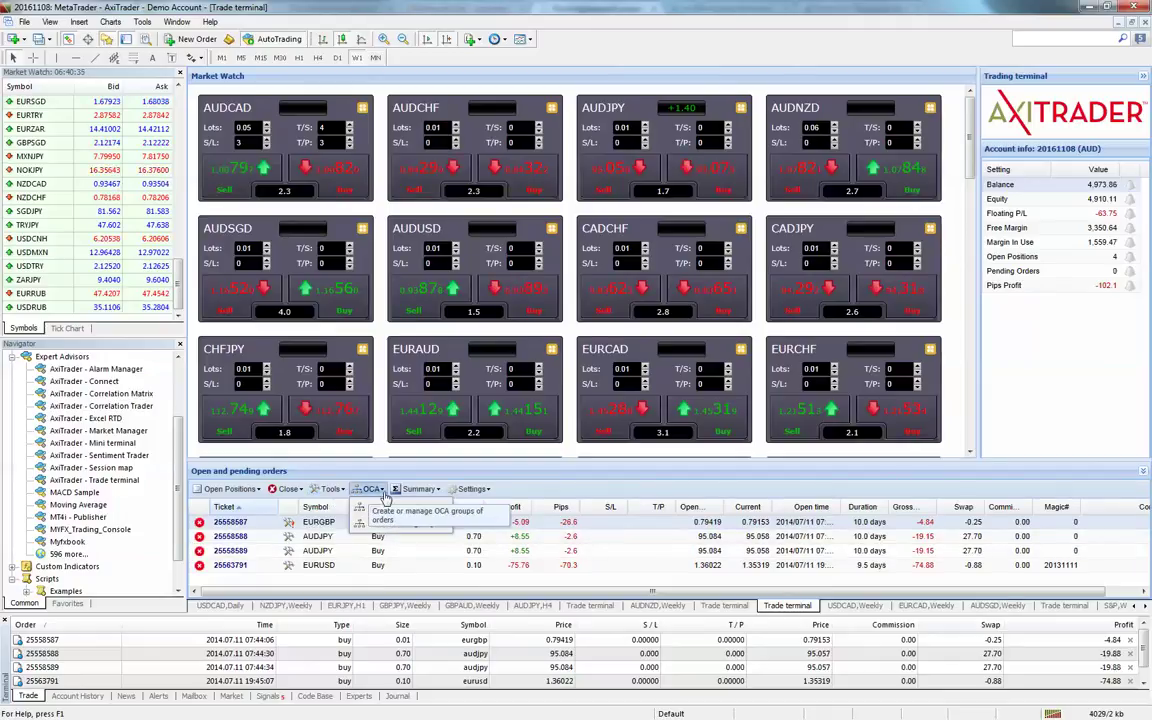
click(371, 489)
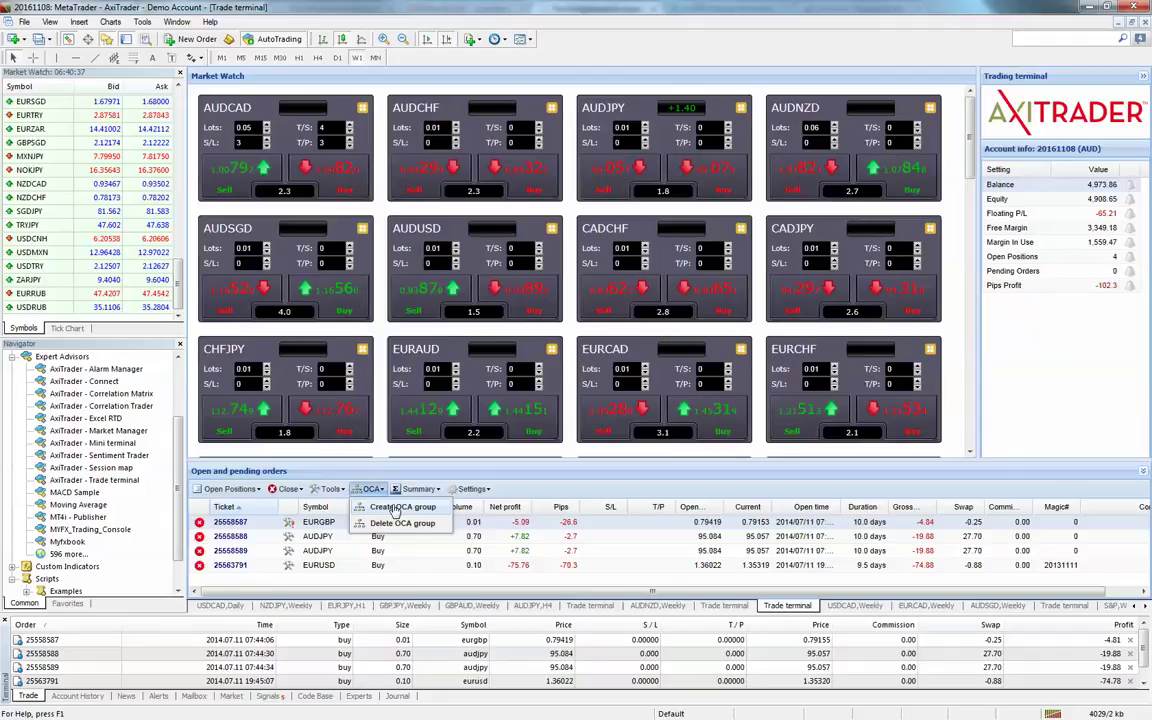
click(399, 507)
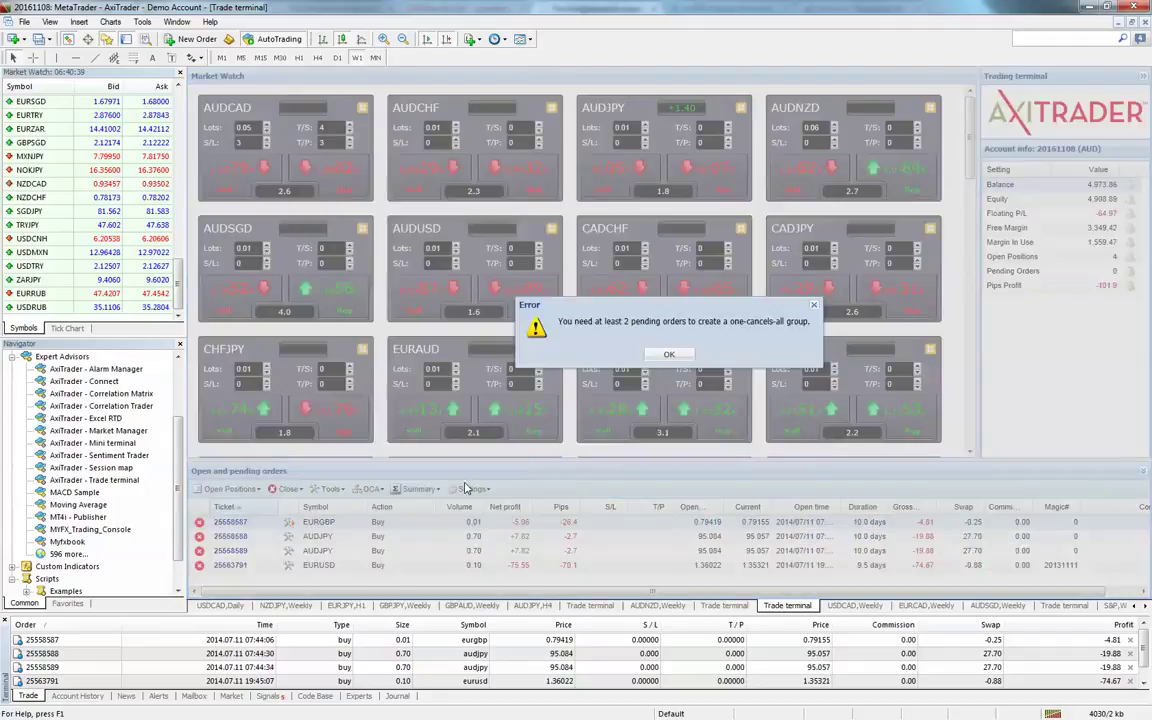
click(668, 357)
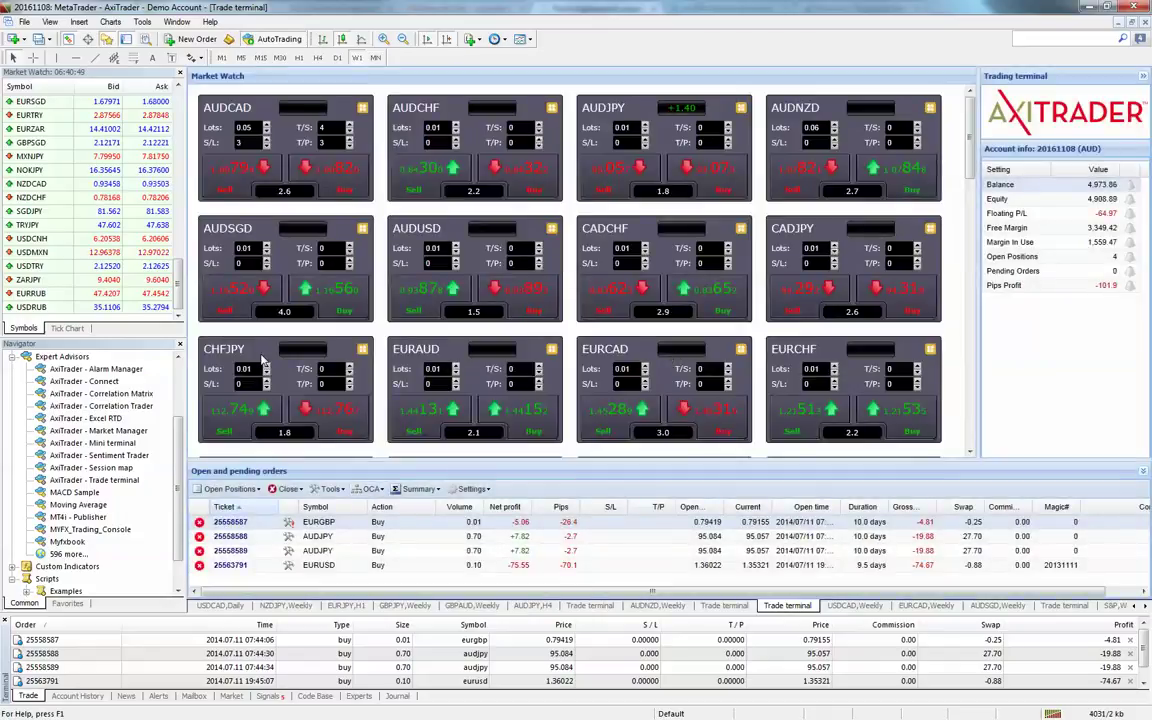
- Place a 0.05-lot AUDCAD Buy limit pending order
click(364, 113)
click(378, 121)
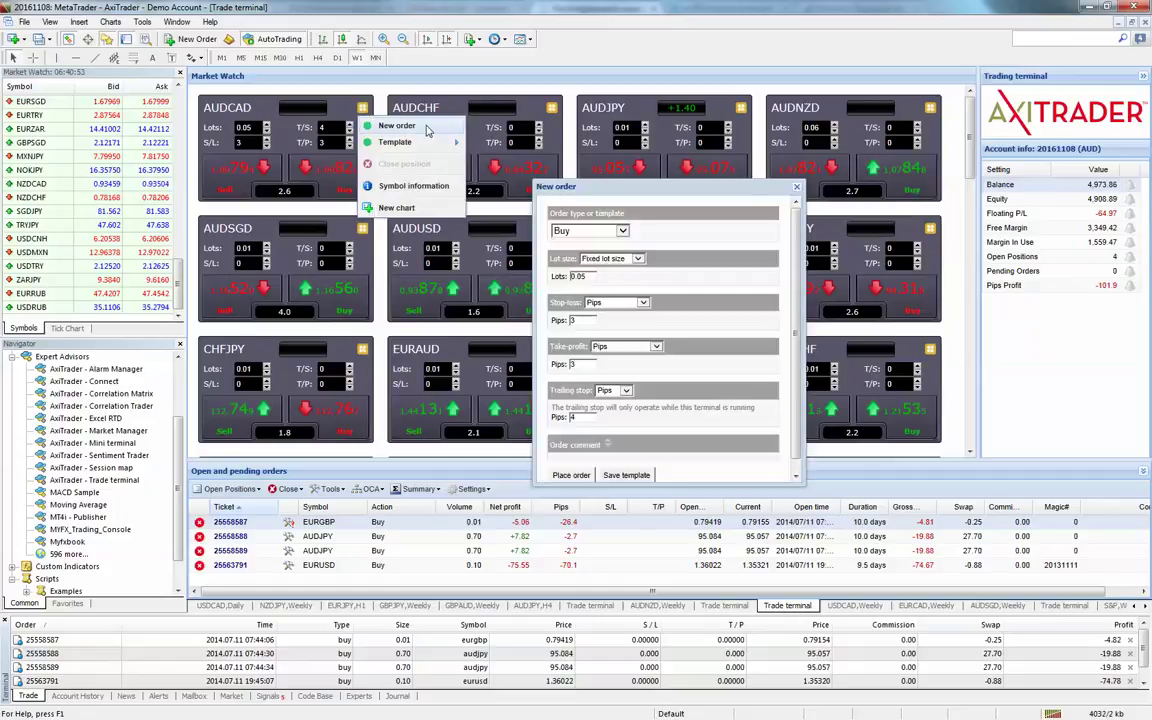
click(568, 231)
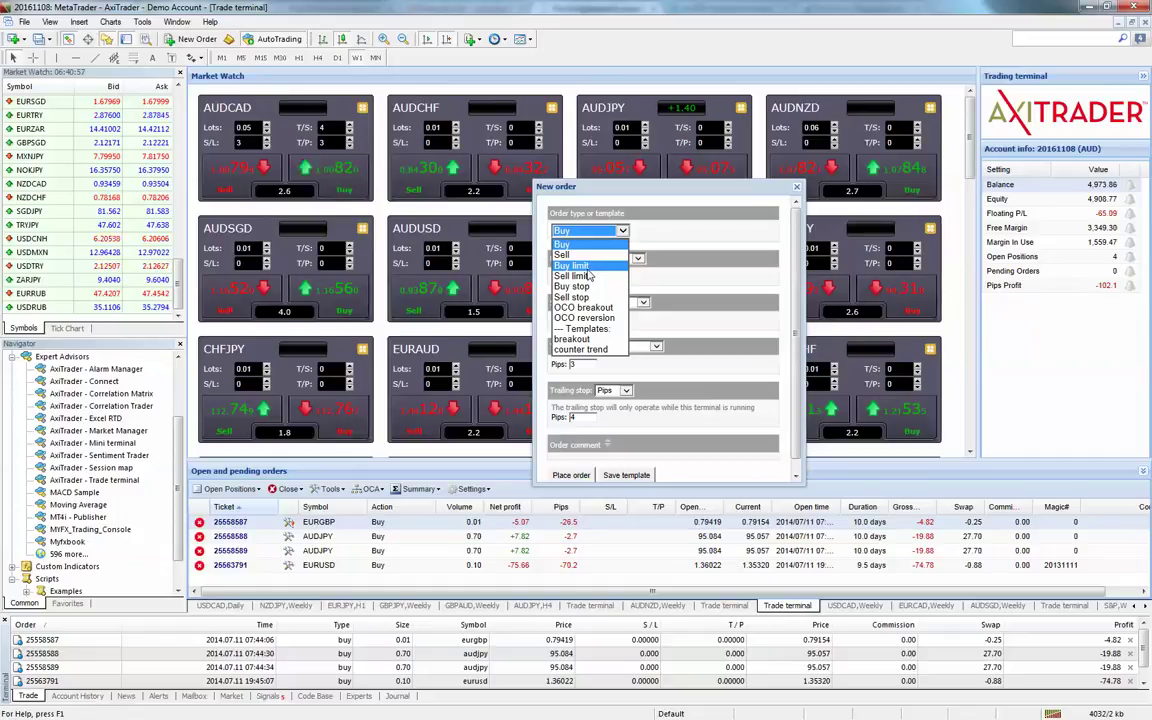
click(572, 265)
click(640, 273)
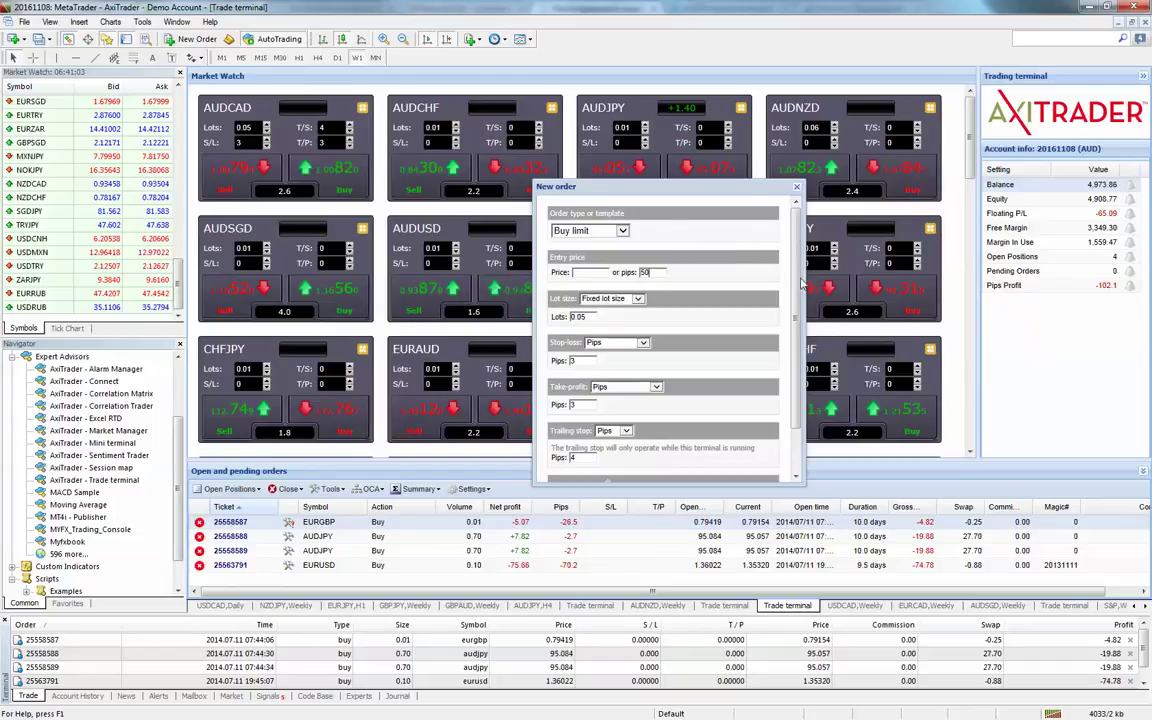
scroll(670, 440, down, 2)
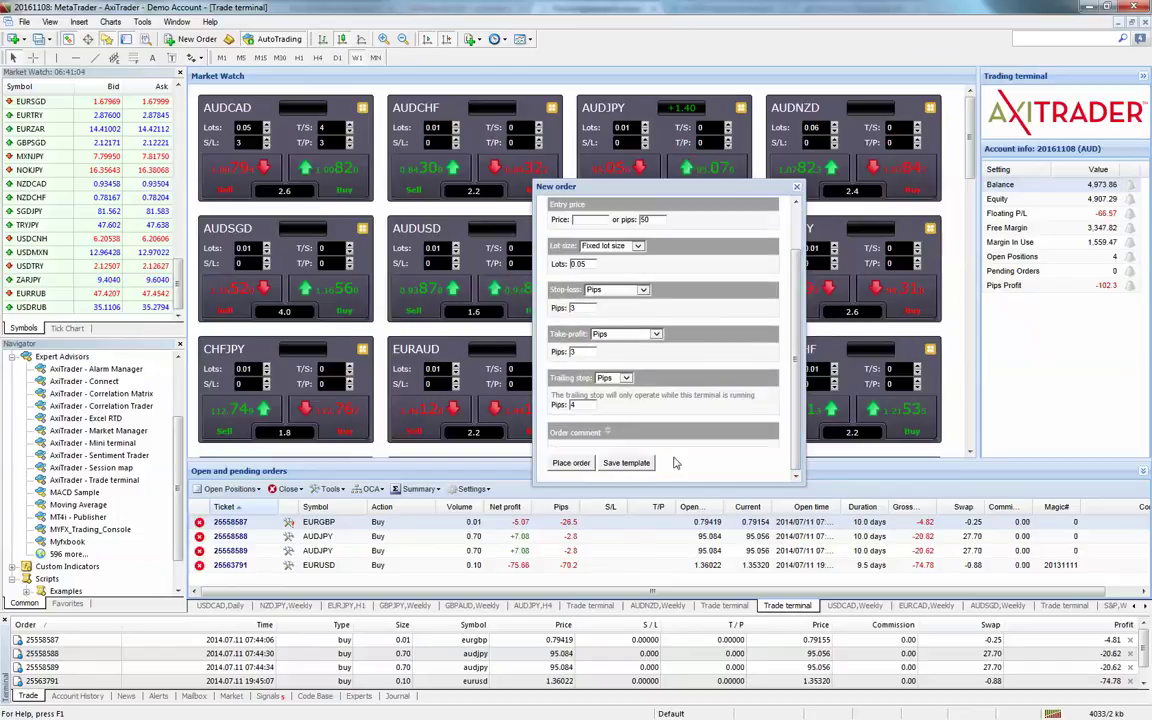
click(571, 463)
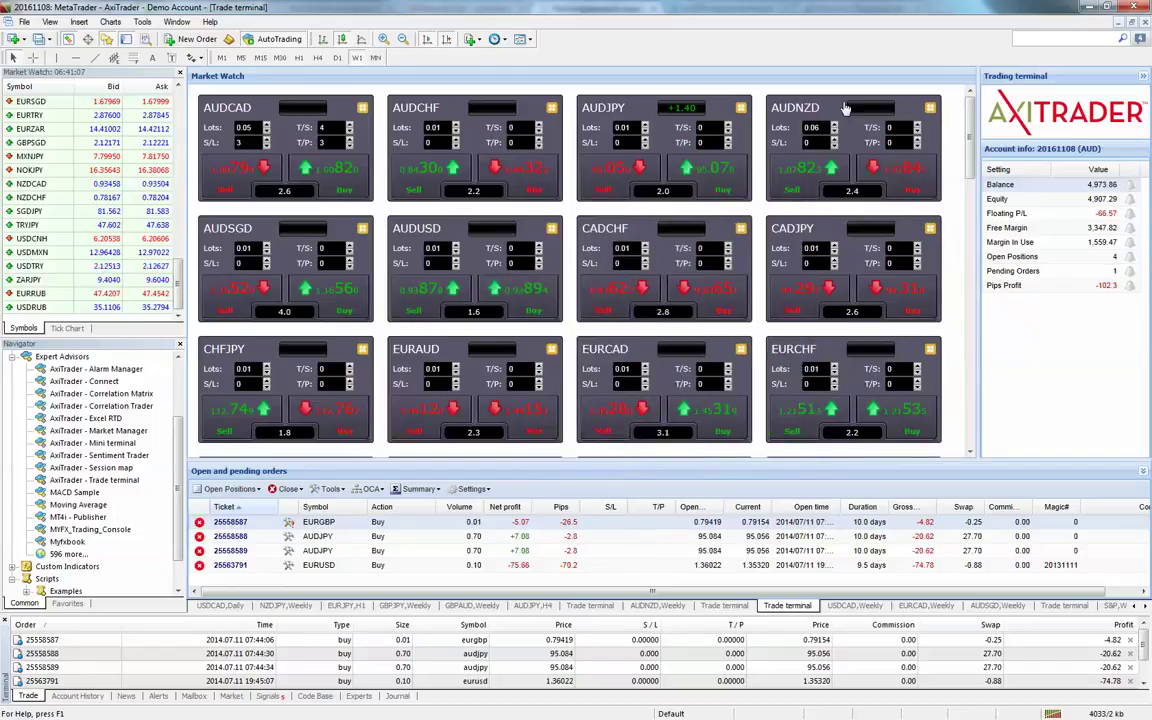
- Place a 0.06-lot AUDNZD Sell stop pending order 50 pips away
click(930, 107)
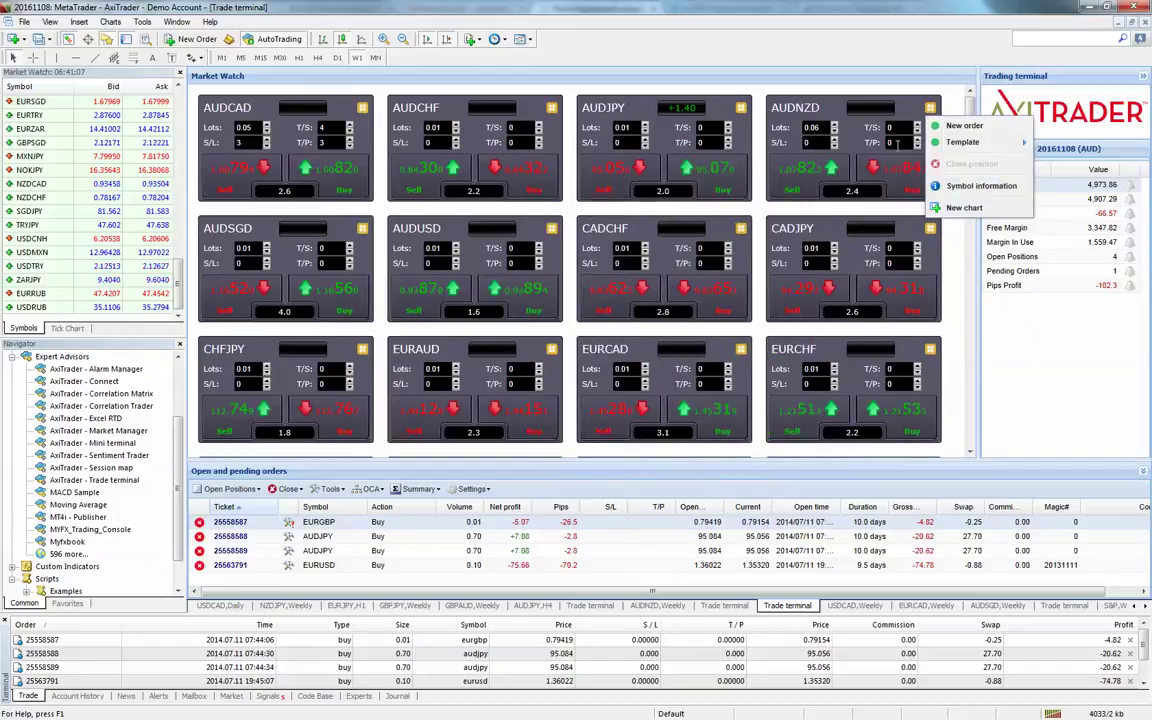
click(965, 126)
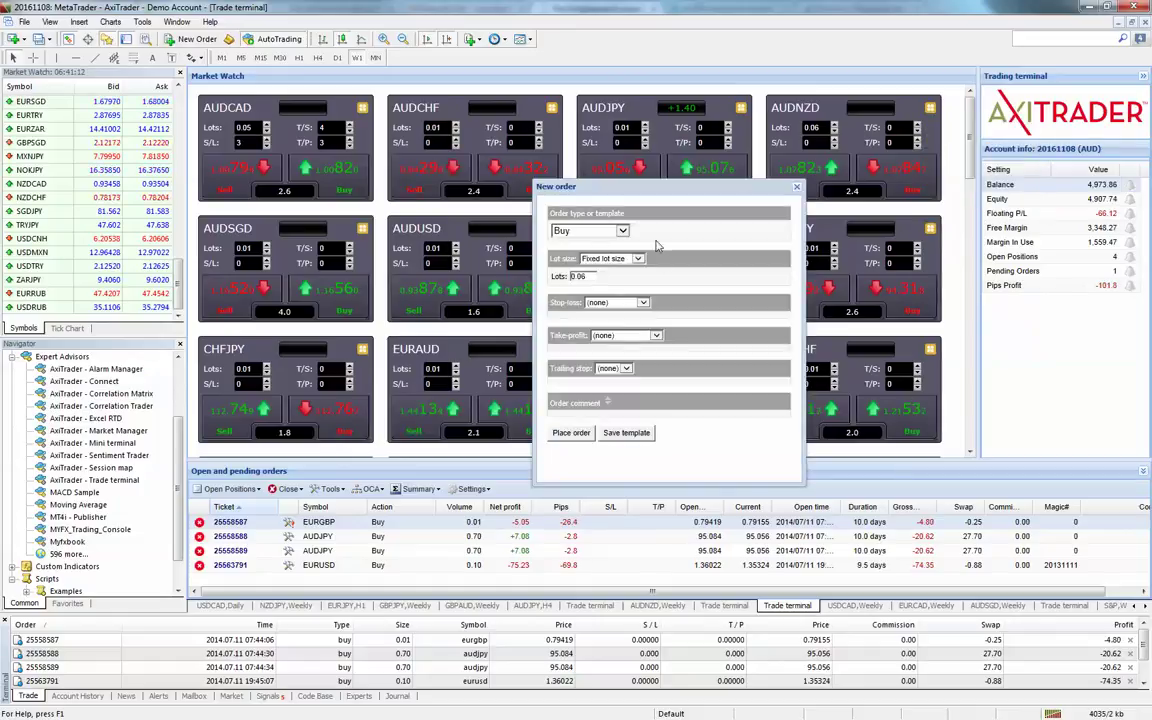
click(590, 231)
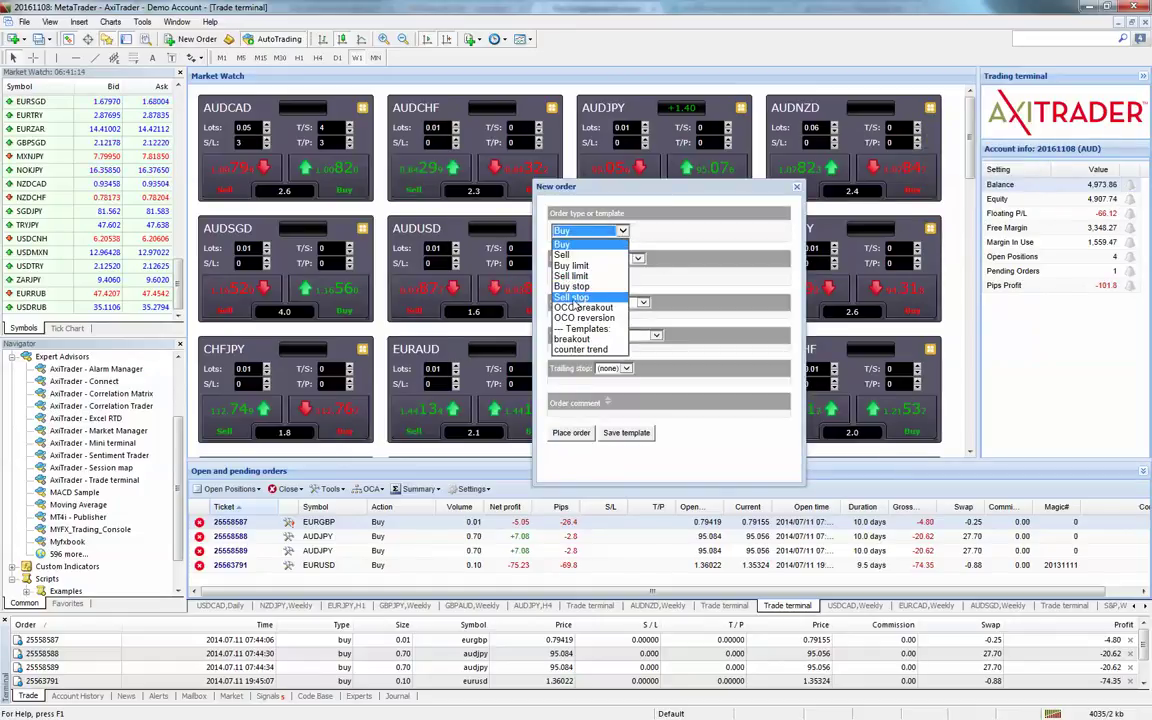
click(574, 298)
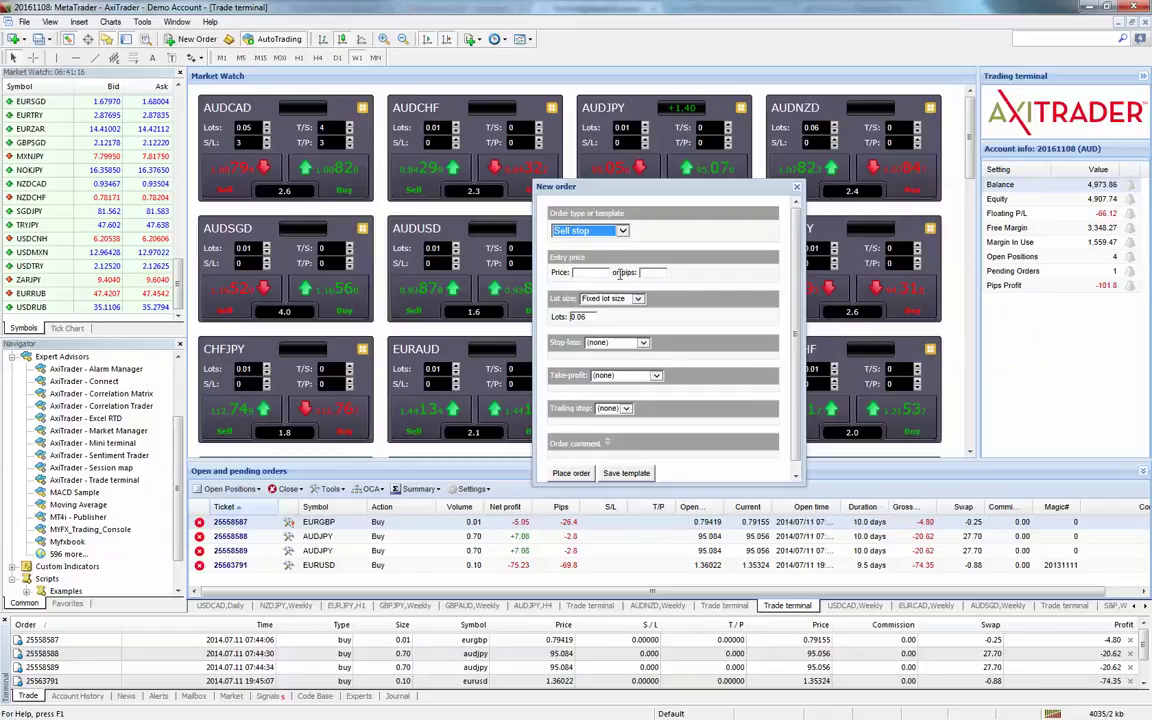
click(654, 272)
text(50)
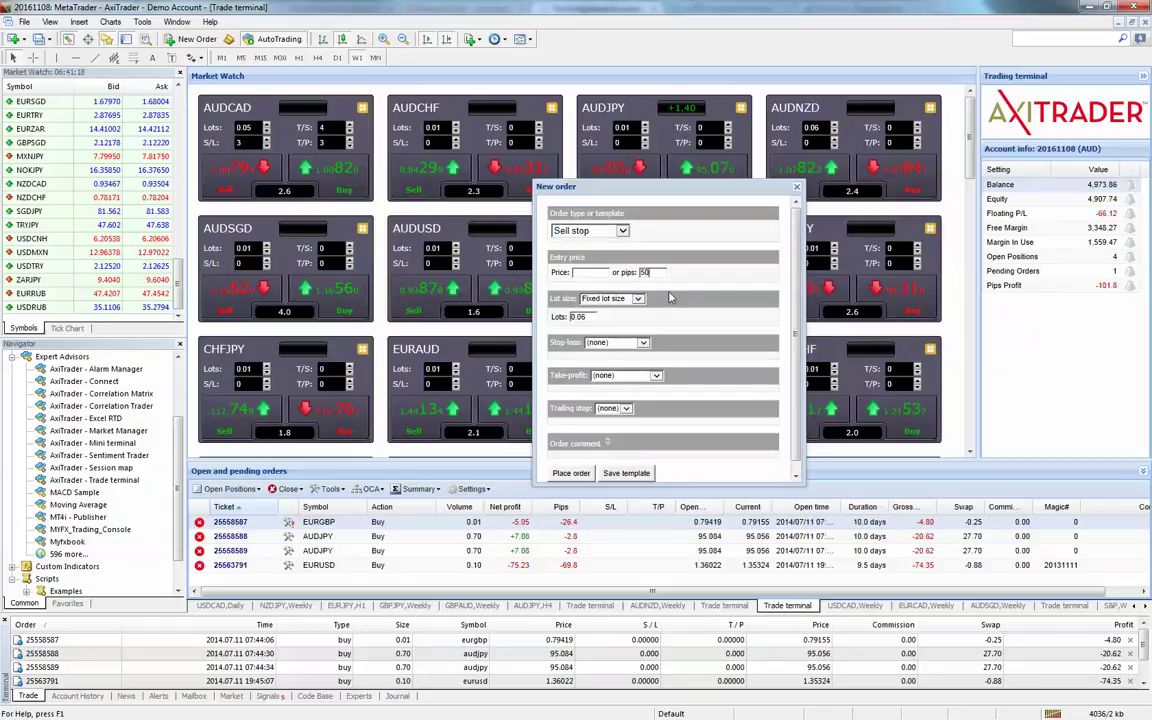
click(568, 478)
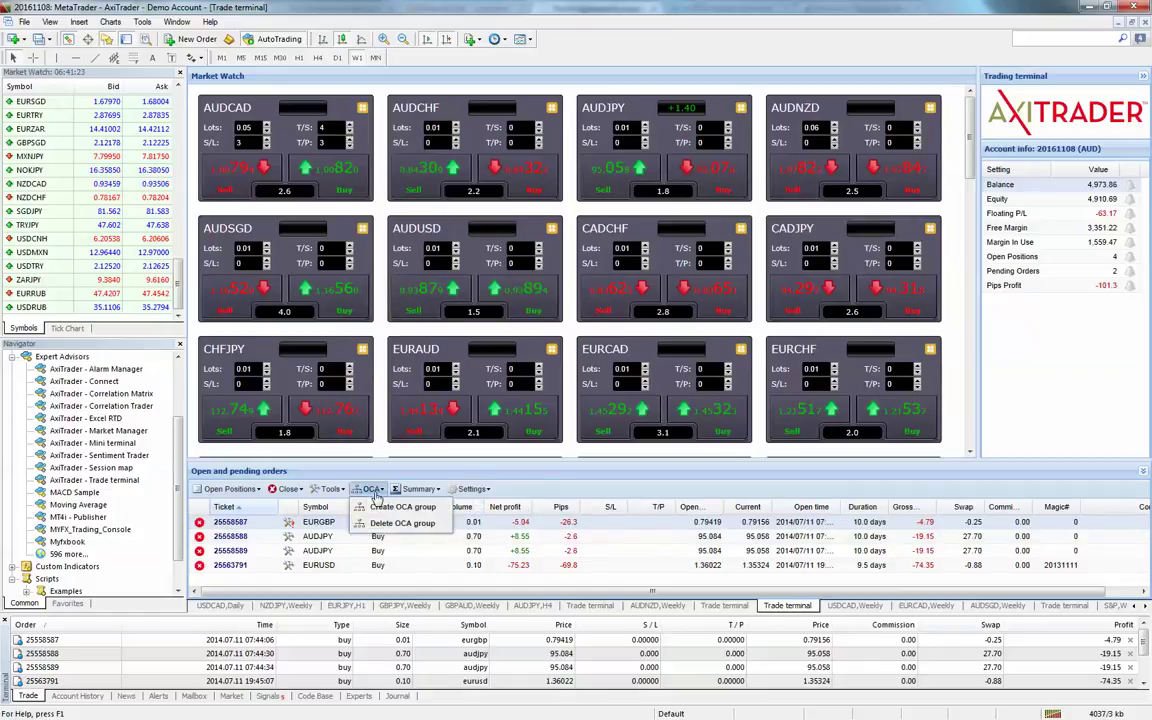
click(416, 490)
click(376, 490)
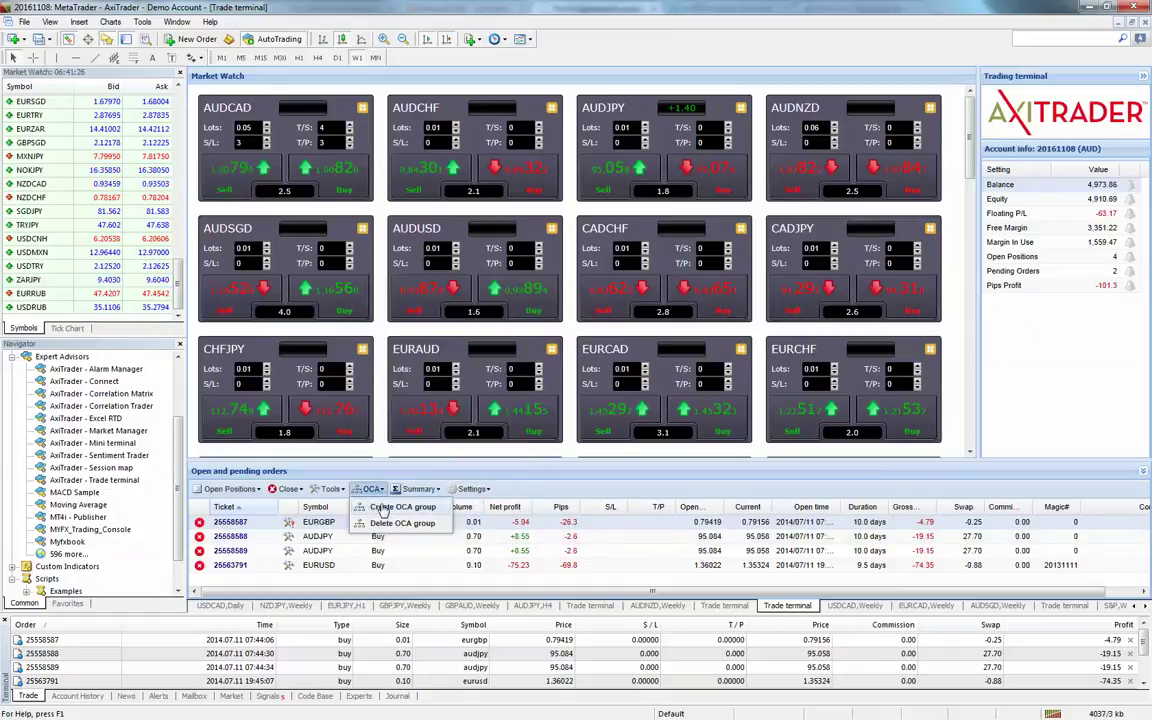
click(390, 508)
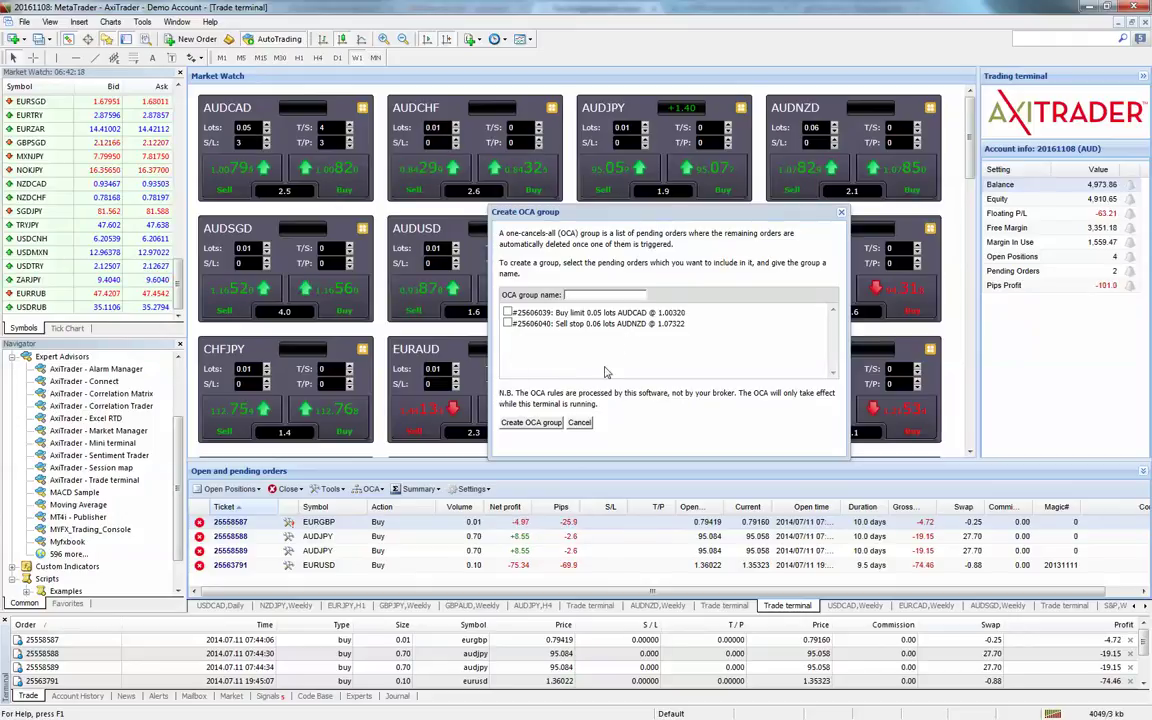
click(580, 423)
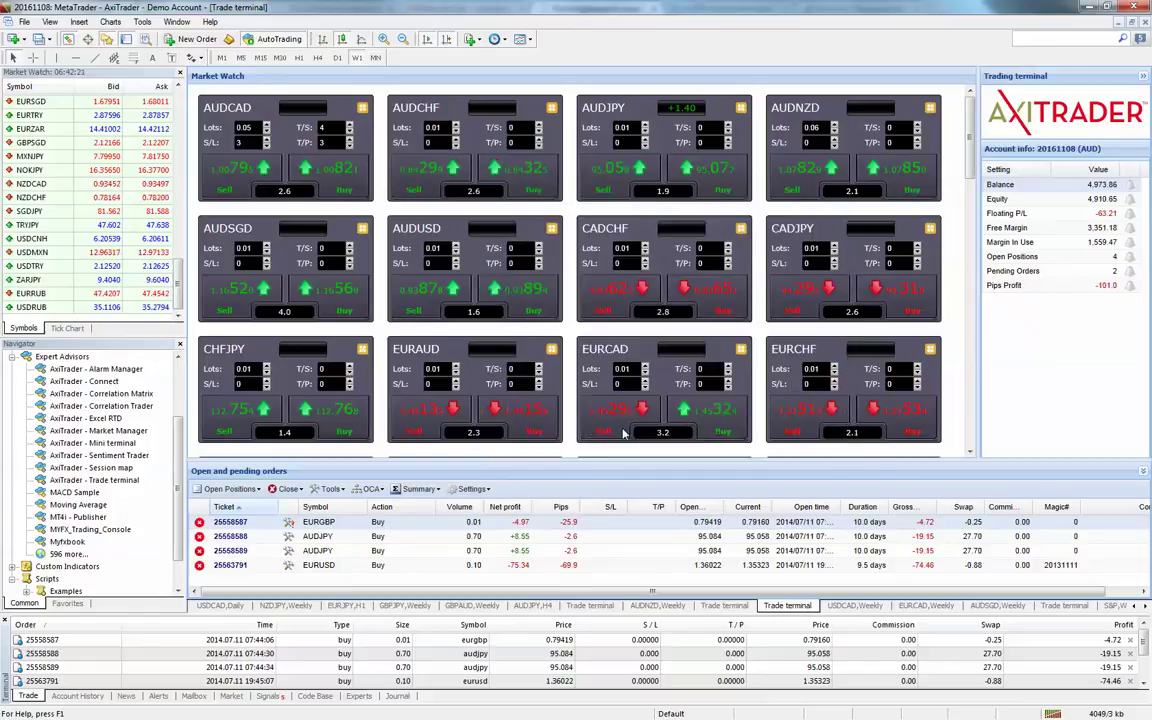
- Show the order summary grouped by symbol and scroll across it
click(437, 494)
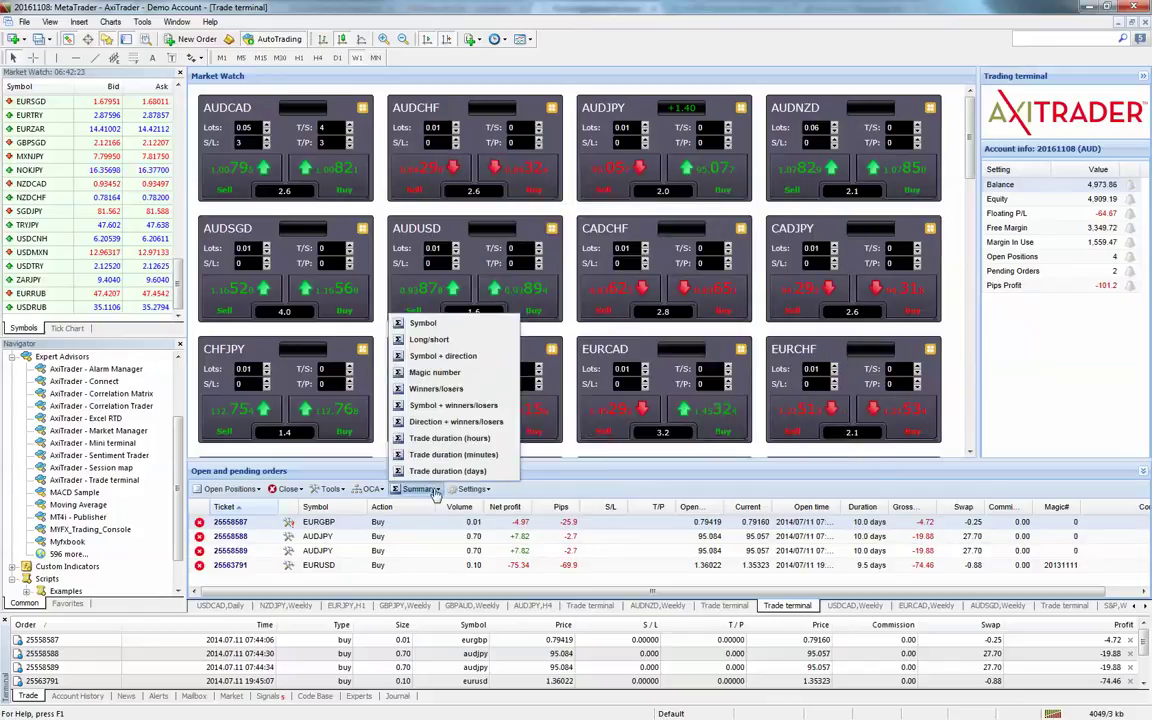
click(427, 325)
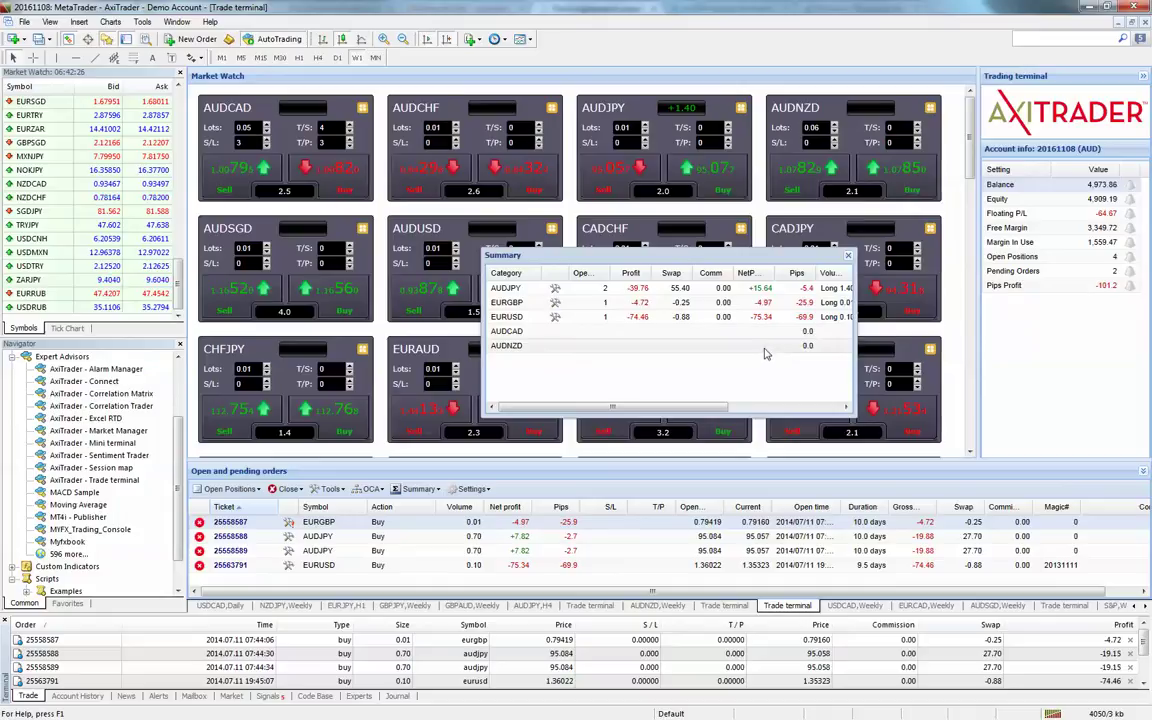
scroll(818, 378, right, 3)
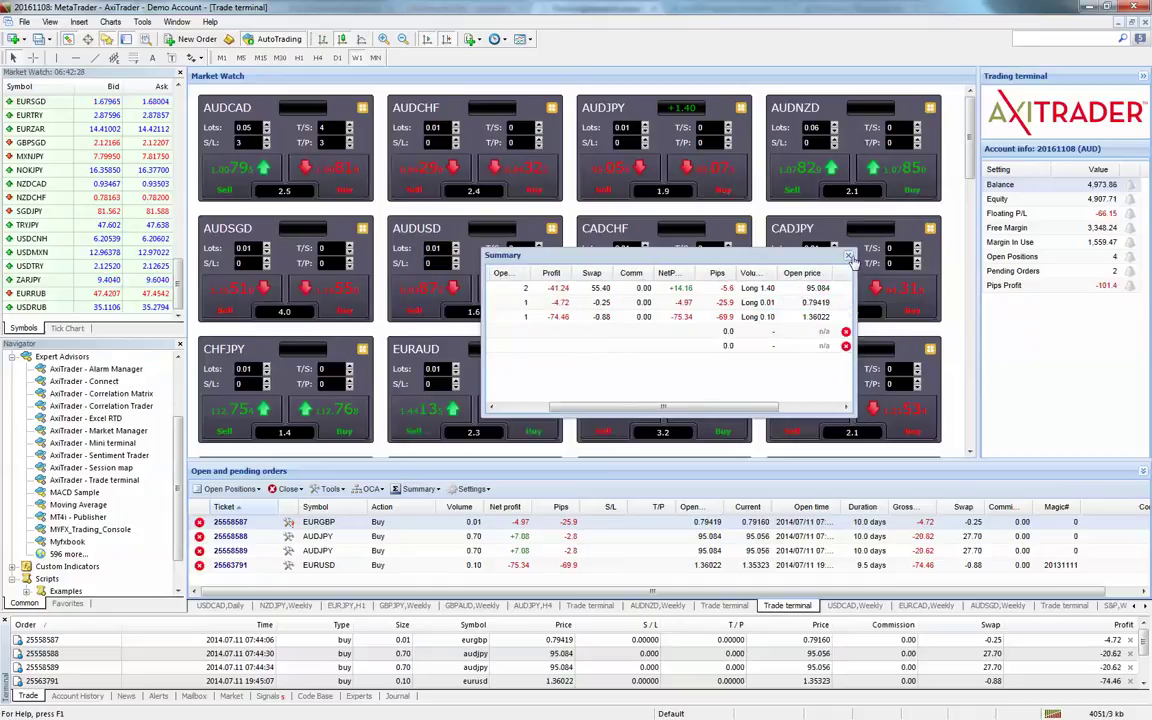
- Close the summary, check the Settings options, and reopen the Summary grouping choices
key(Escape)
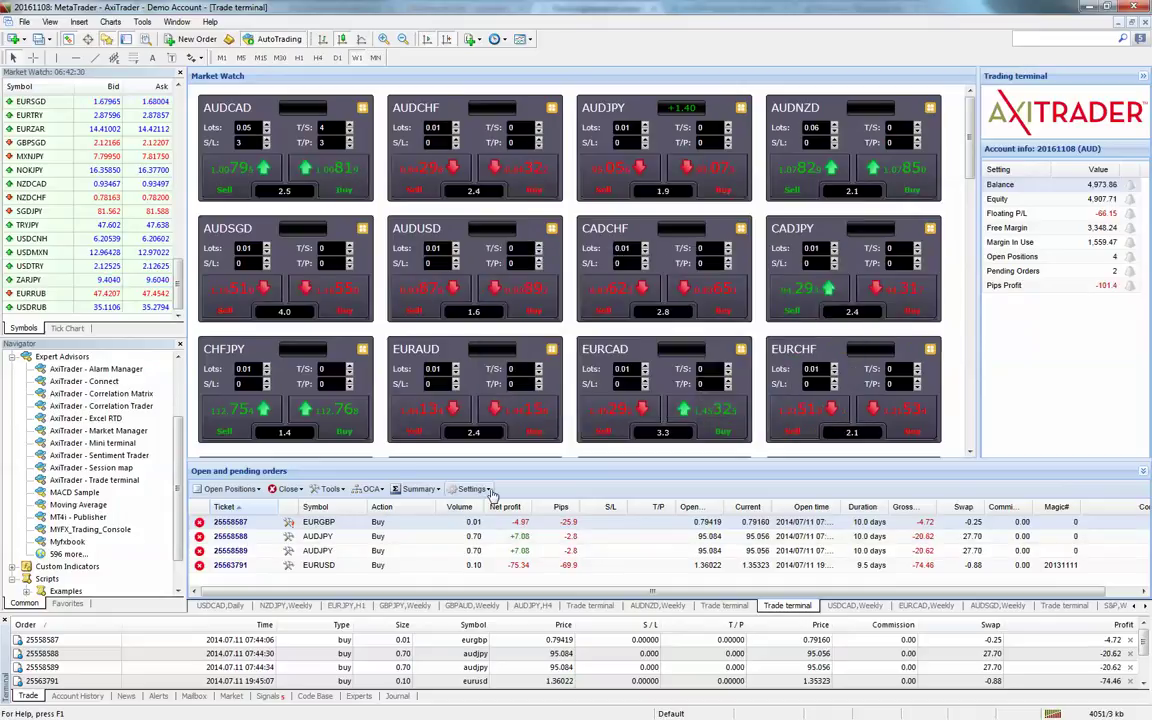
click(489, 491)
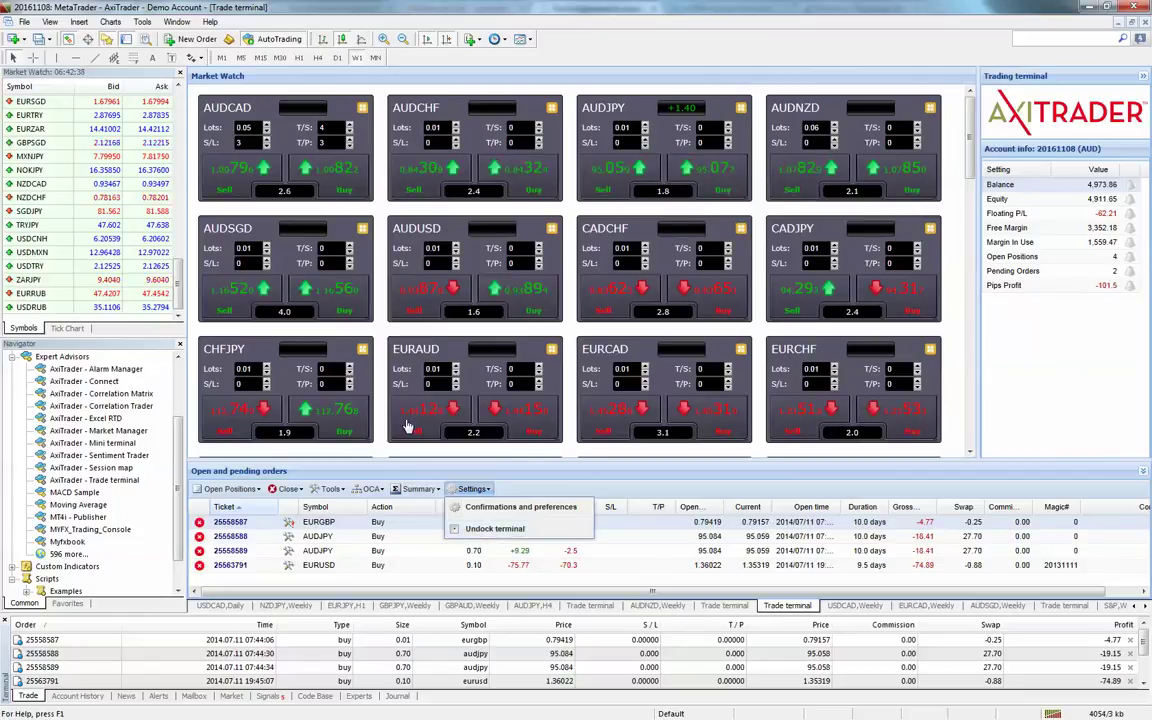
click(418, 489)
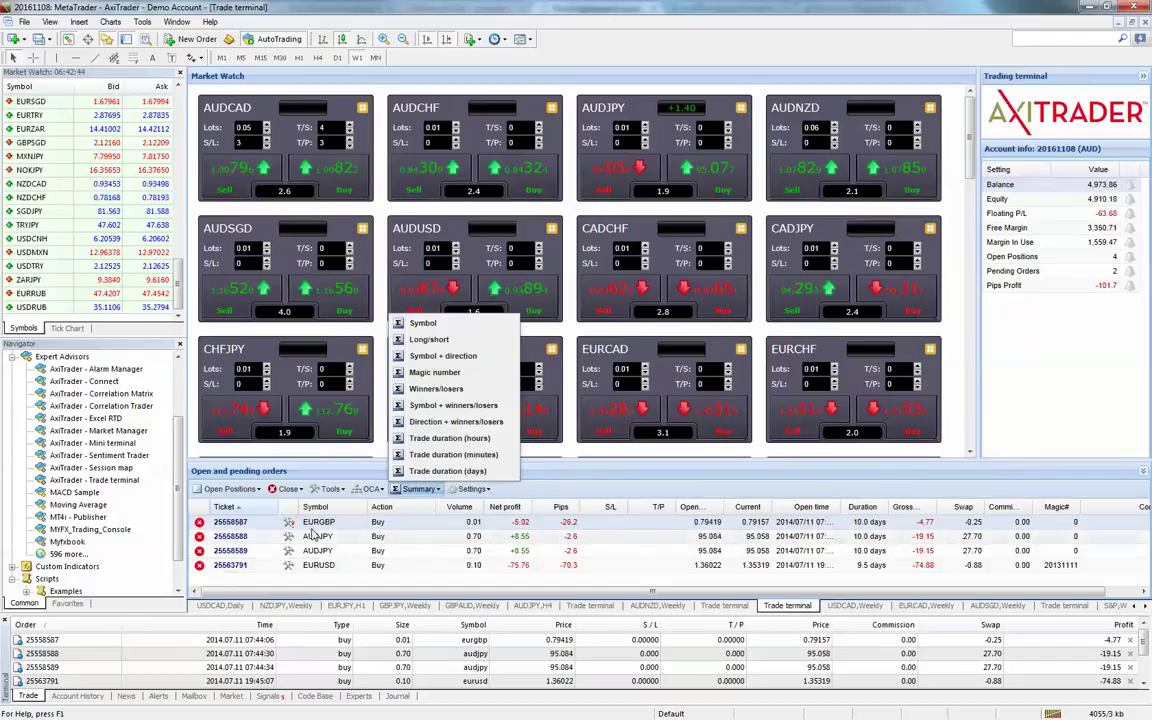
- Close the EURGBP position and give the first AUDJPY order a 20-pip stop-loss at 94.858
click(199, 523)
click(199, 523)
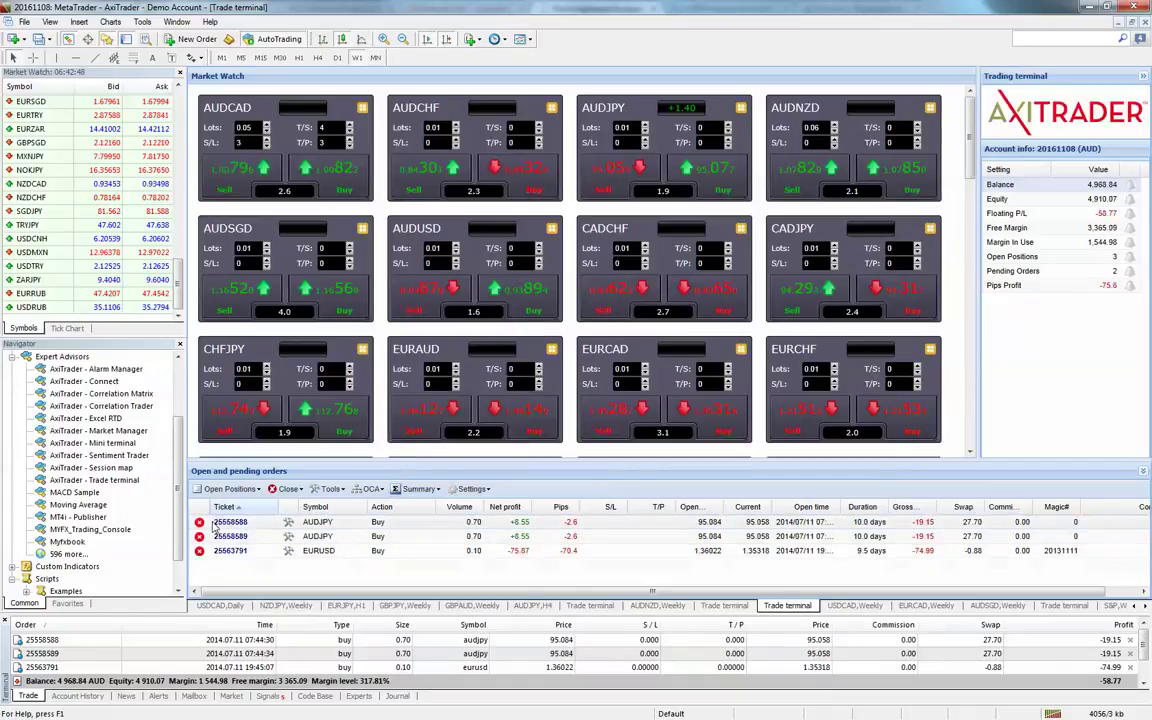
click(288, 524)
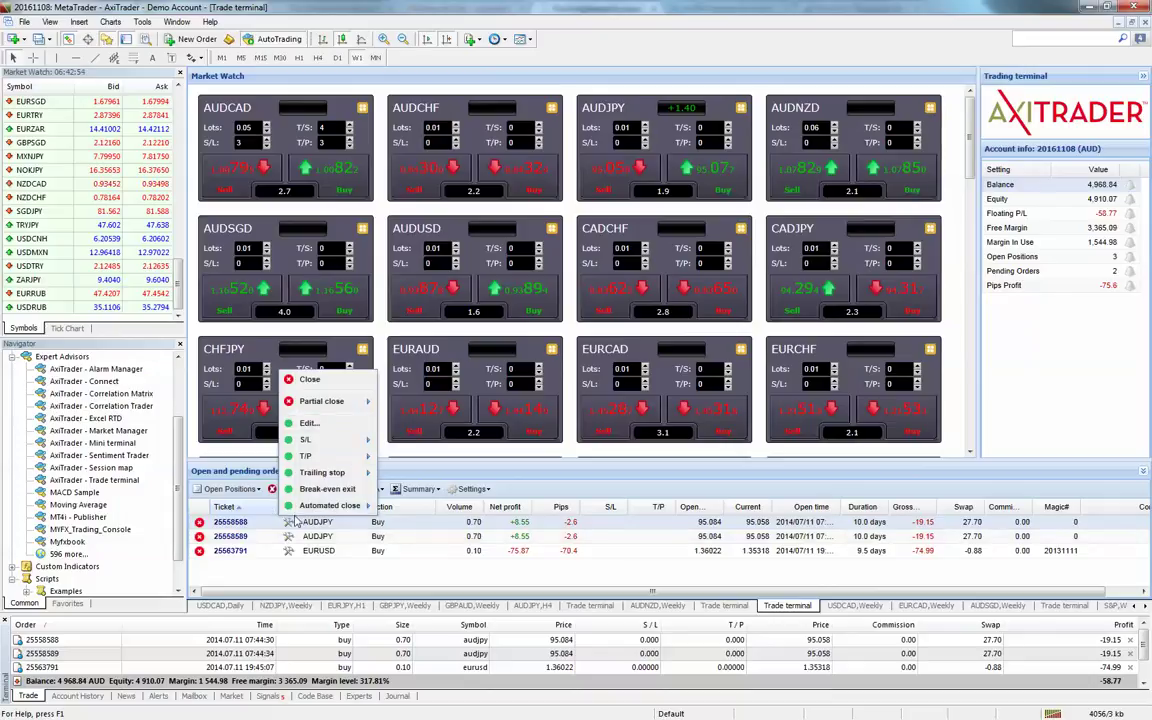
mouse_move(339, 447)
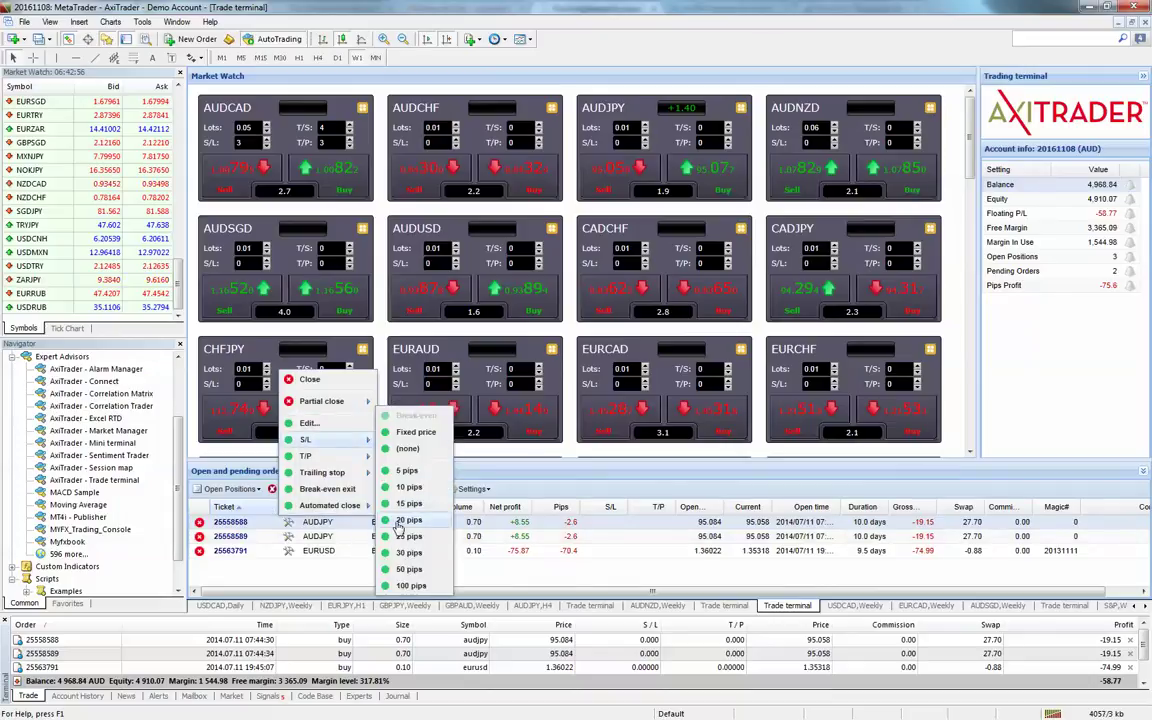
click(402, 521)
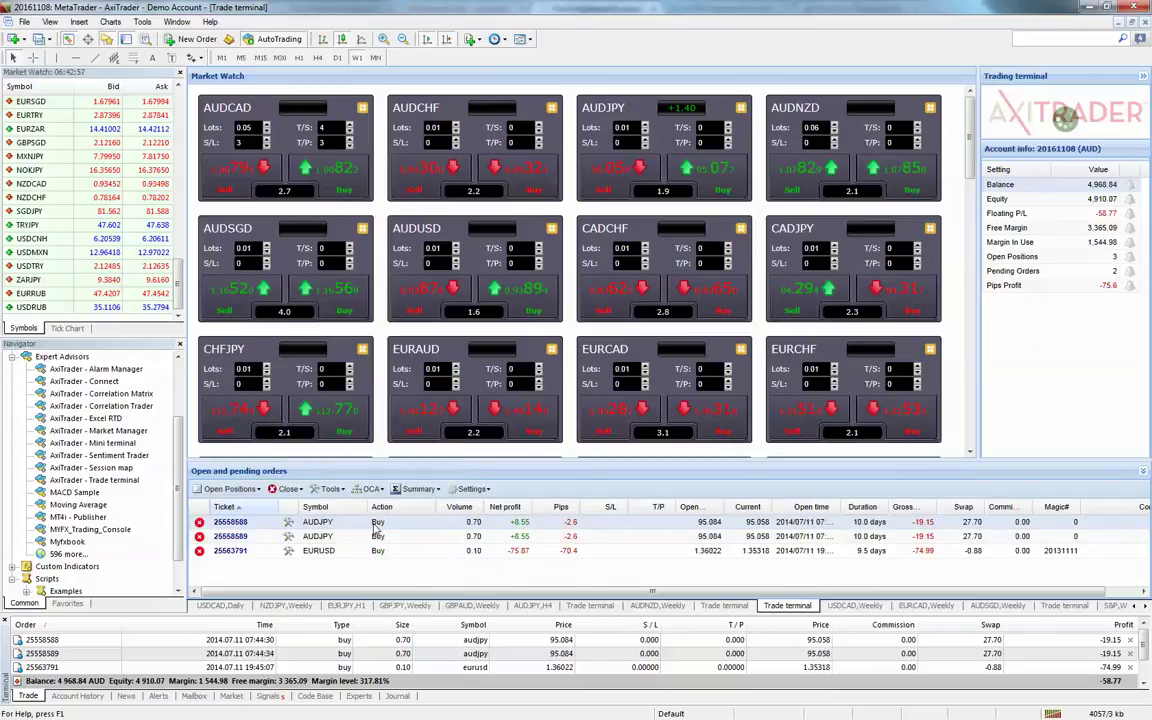
- Set a break-even exit take-profit at 95.084 on the second AUDJPY order
click(288, 524)
mouse_move(362, 474)
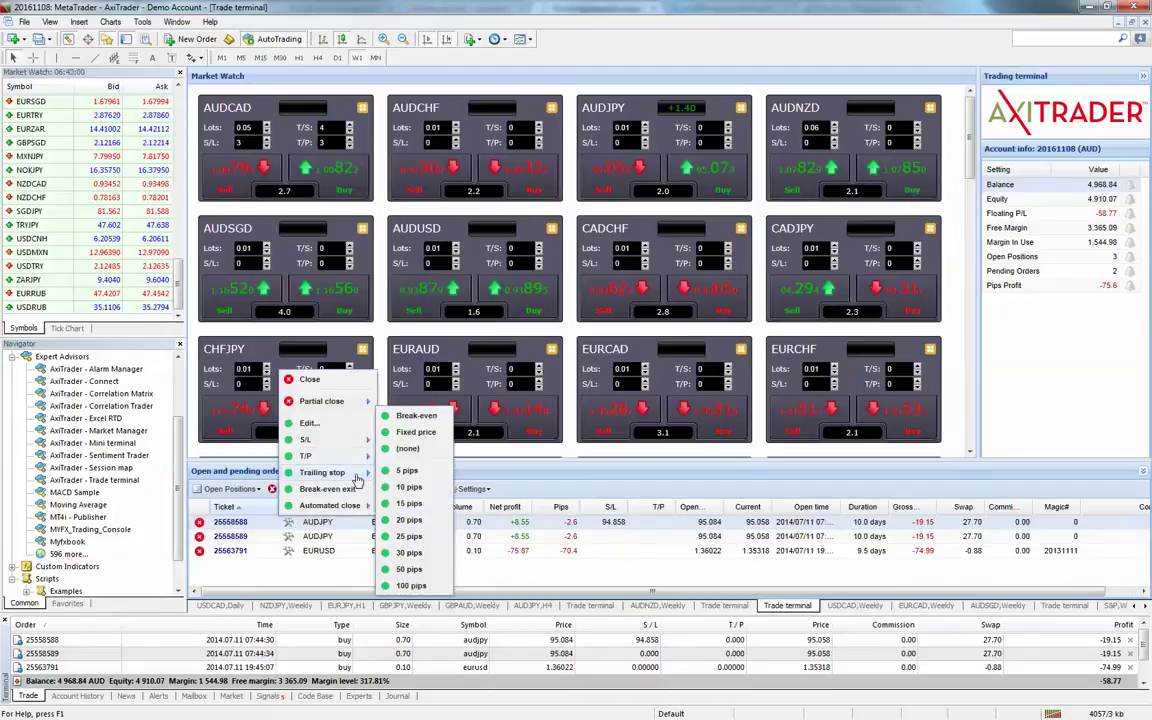
click(363, 476)
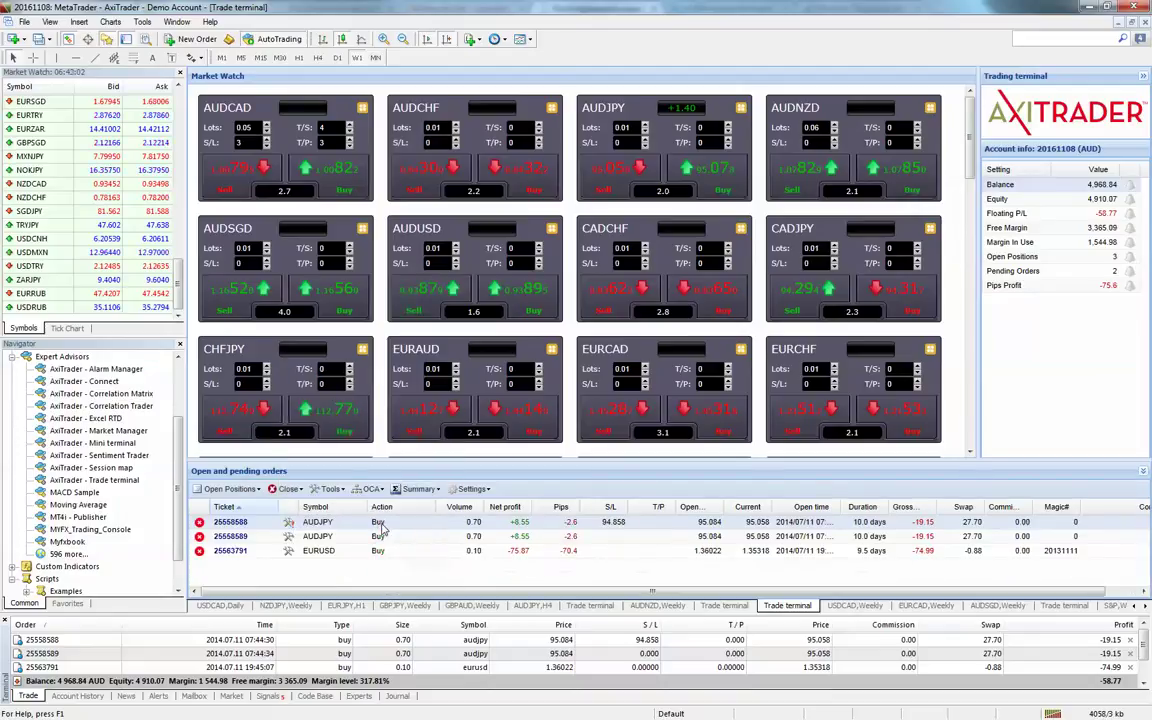
click(288, 537)
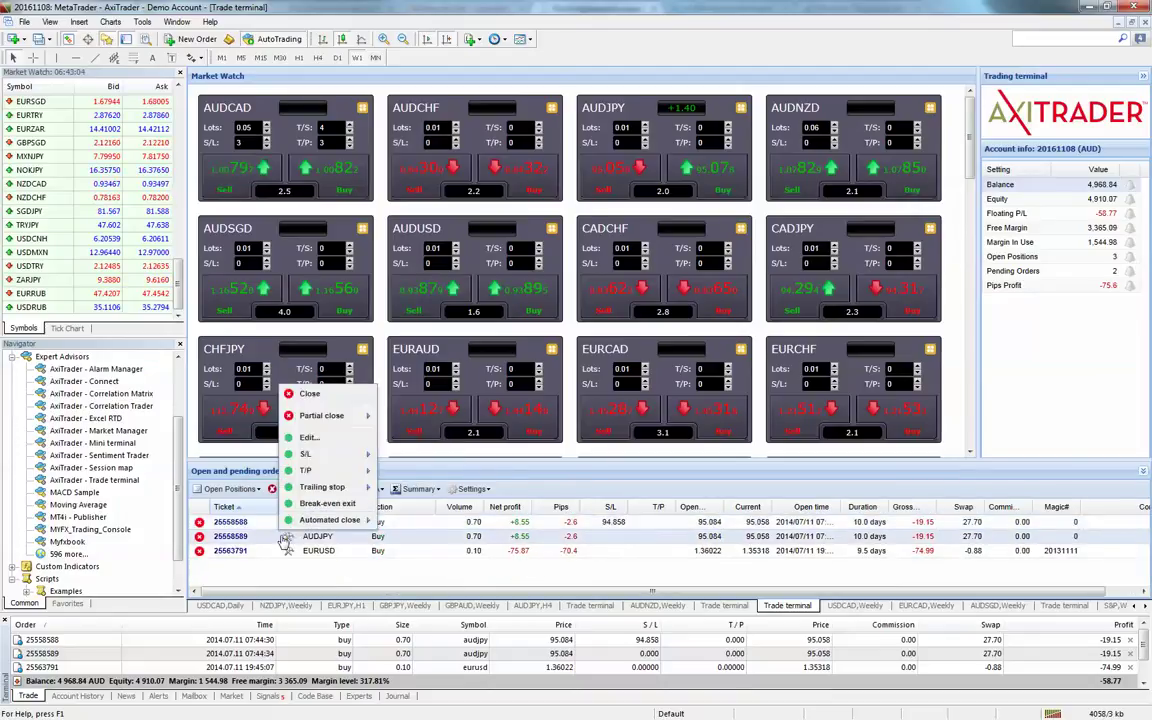
click(328, 504)
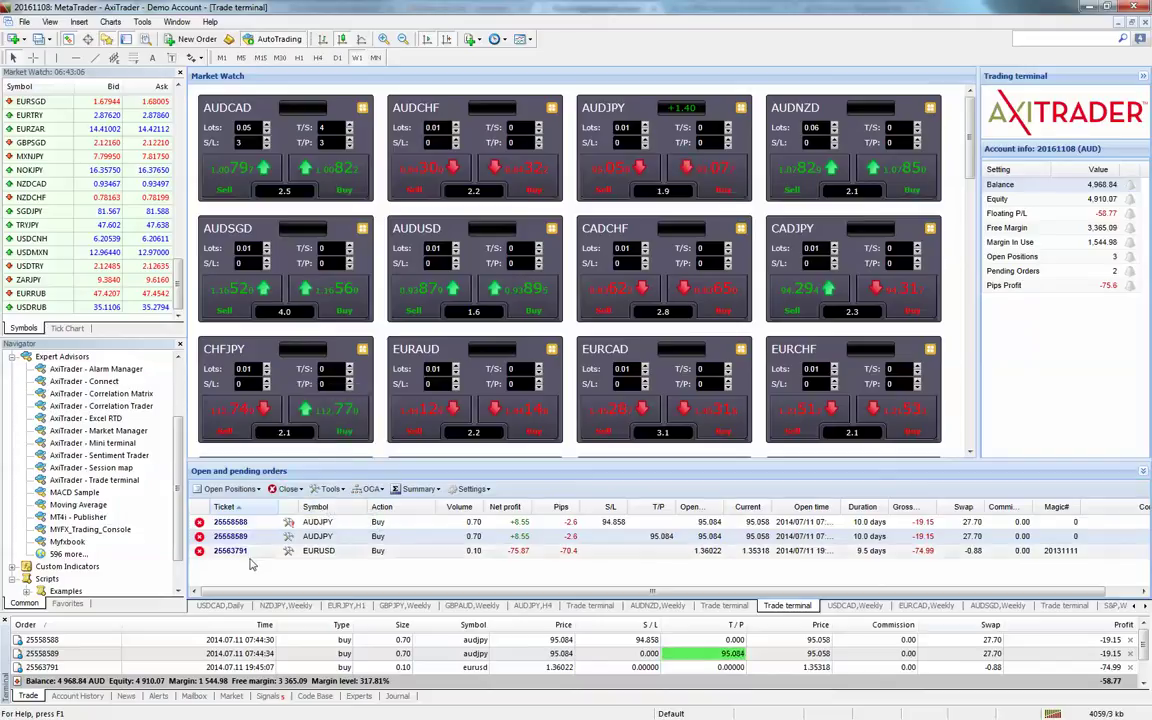